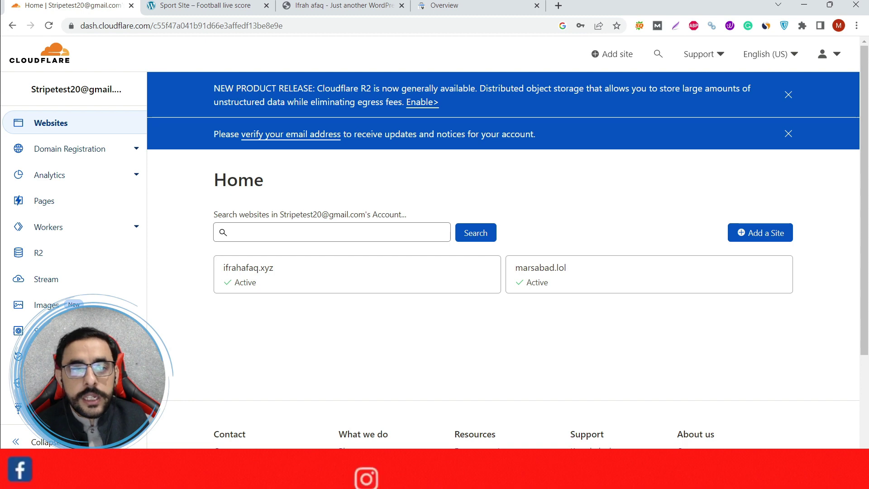
Compare the home pages and domains of marsabad.lol and the .xyz site, and return to the Cloudflare websites list
key(ctrl+Tab)
scroll(435, 249, down, 4)
scroll(435, 249, up, 4)
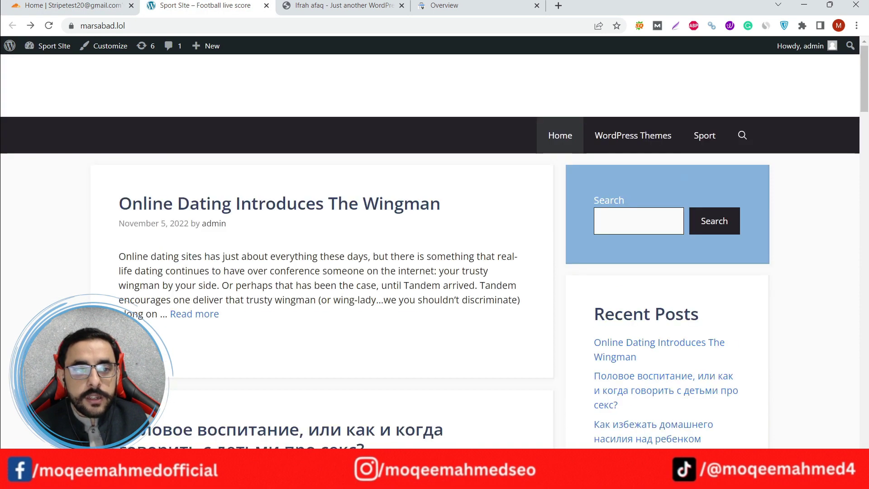
key(ctrl+l)
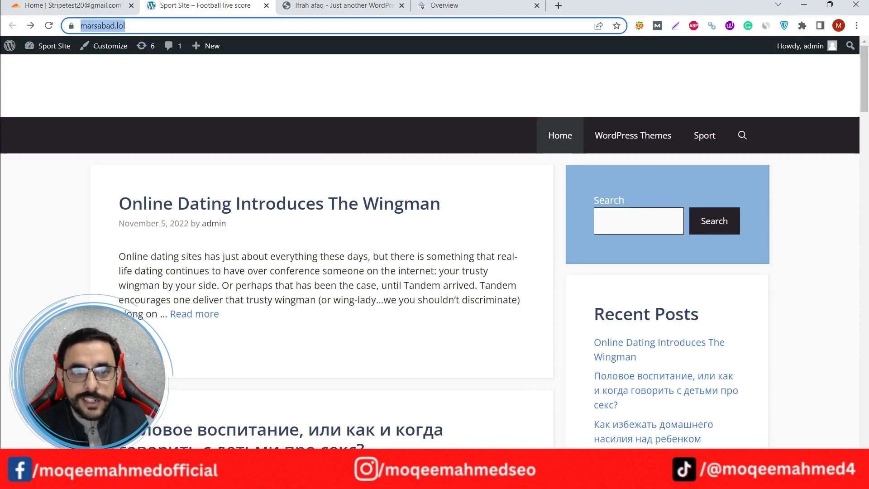
key(ctrl+Tab)
double_click(118, 25)
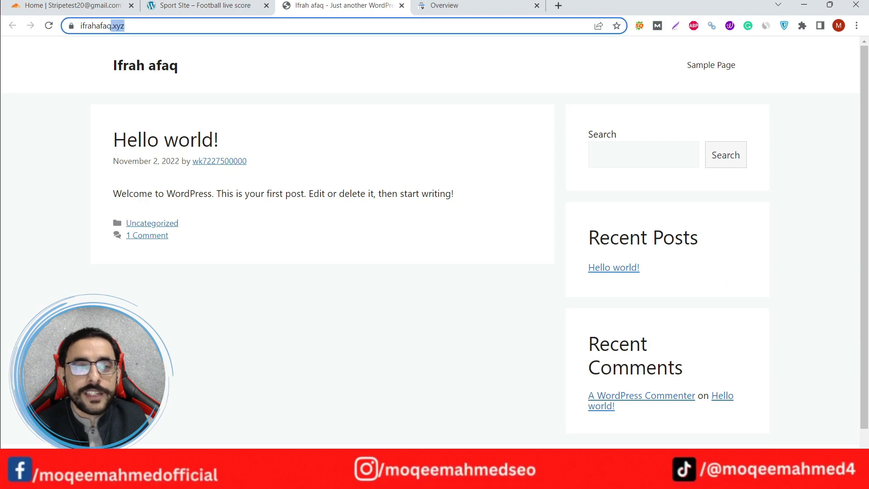
key(ctrl+a)
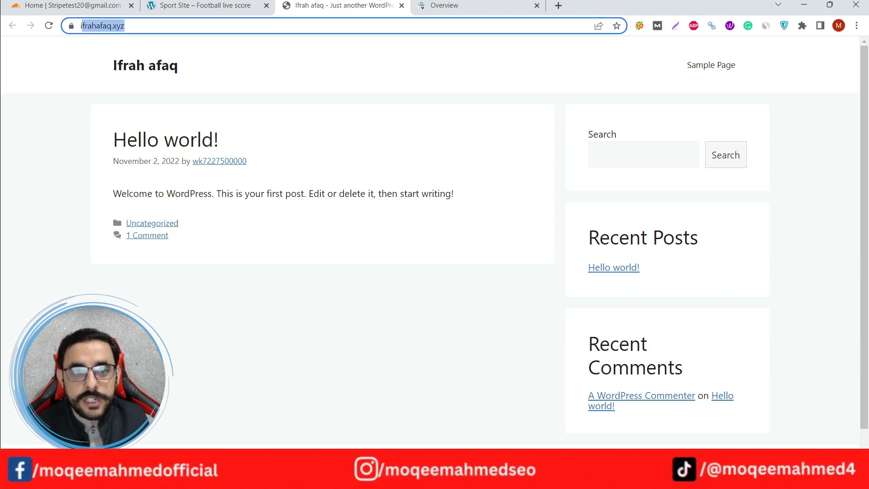
key(ctrl+shift+Tab)
key(ctrl+shift+Tab)
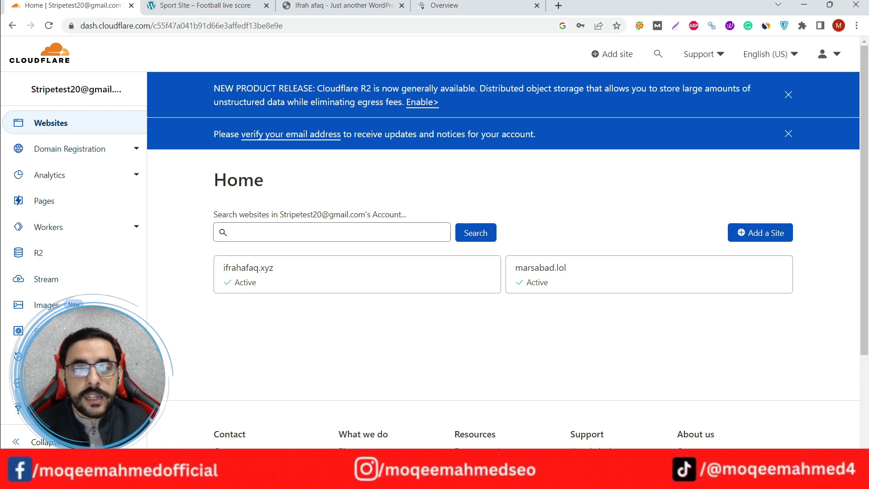
Open the "Online Dating Introduces The Wingman" post on marsabad.lol and examine its title and URL
key(ctrl+Tab)
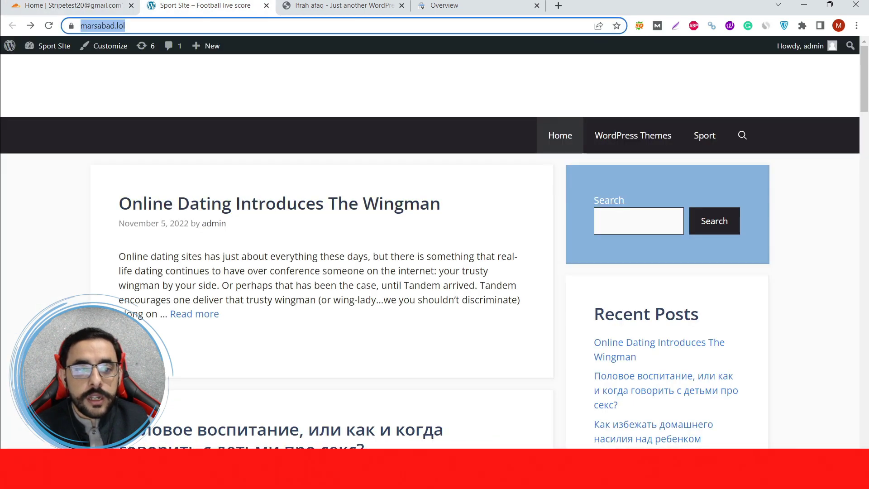
key(Return)
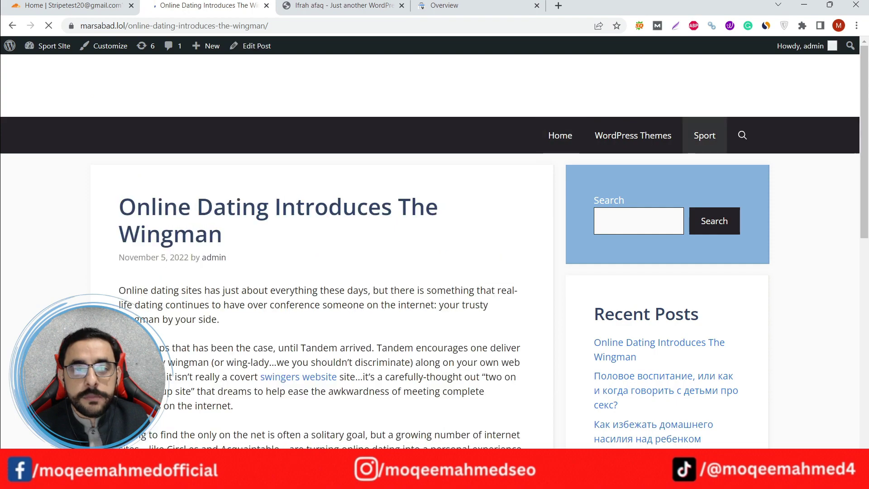
scroll(435, 272, down, 7)
scroll(434, 272, up, 6)
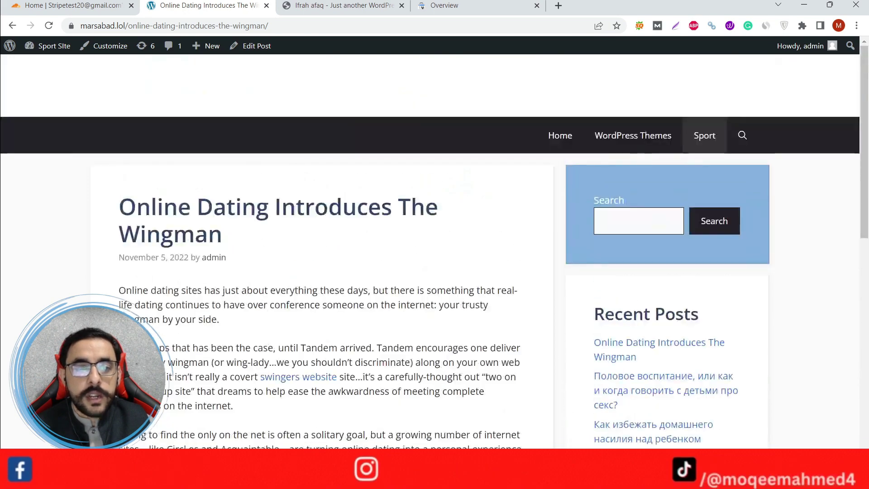
drag(119, 151, 222, 179)
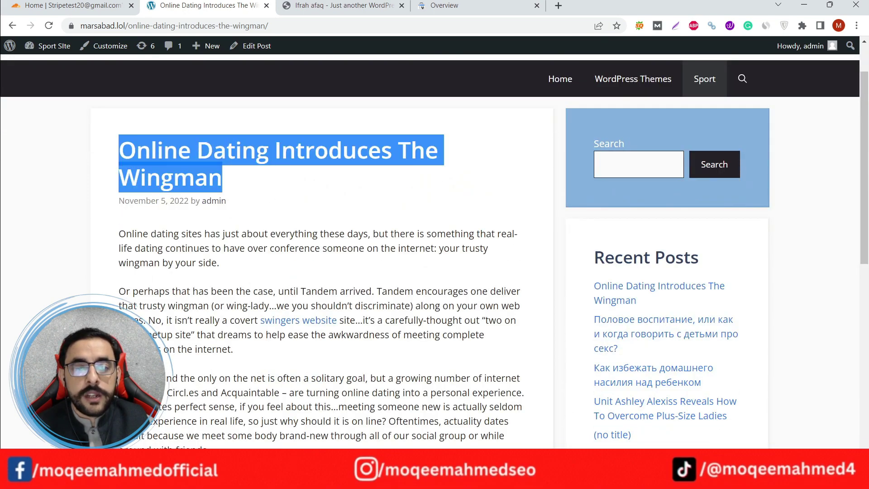
drag(294, 26, 112, 26)
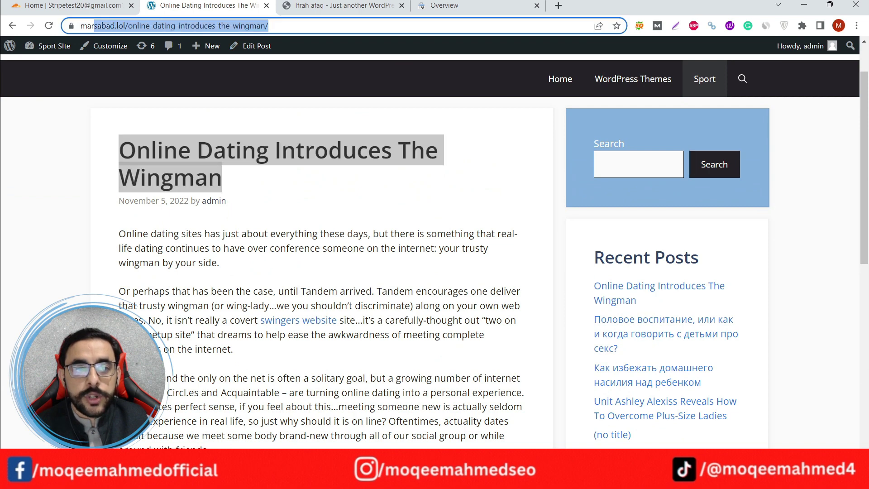
Compare the post's slug on marsabad.lol with the root address of the .xyz site
key(ctrl+Tab)
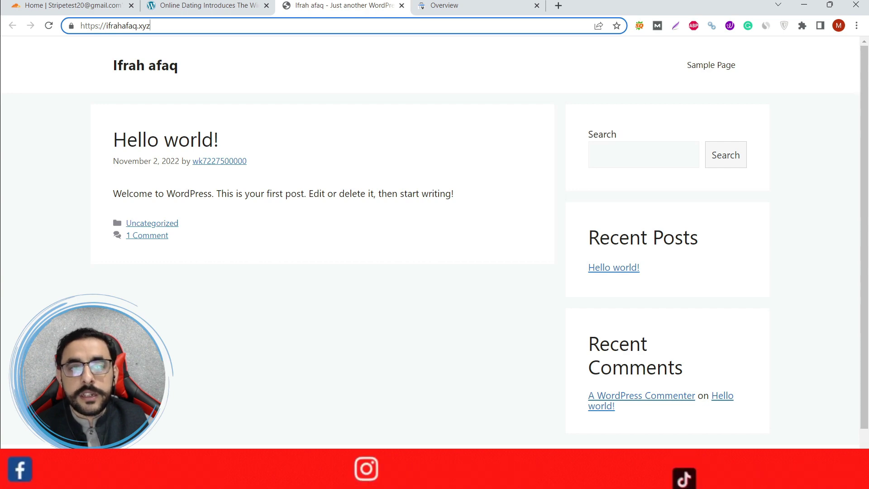
key(ctrl+shift+Tab)
mouse_move(294, 26)
mouse_down()
mouse_move(154, 26)
mouse_move(295, 25)
mouse_up()
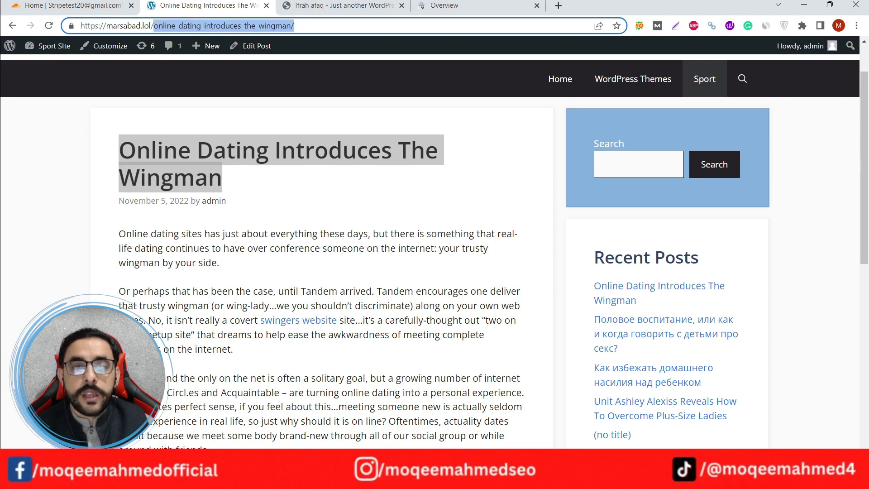
key(ctrl+Tab)
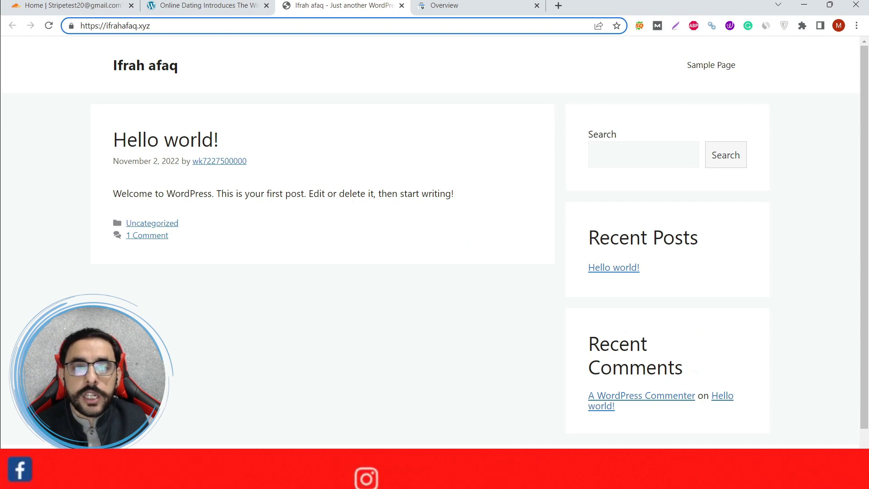
key(ctrl+shift+Tab)
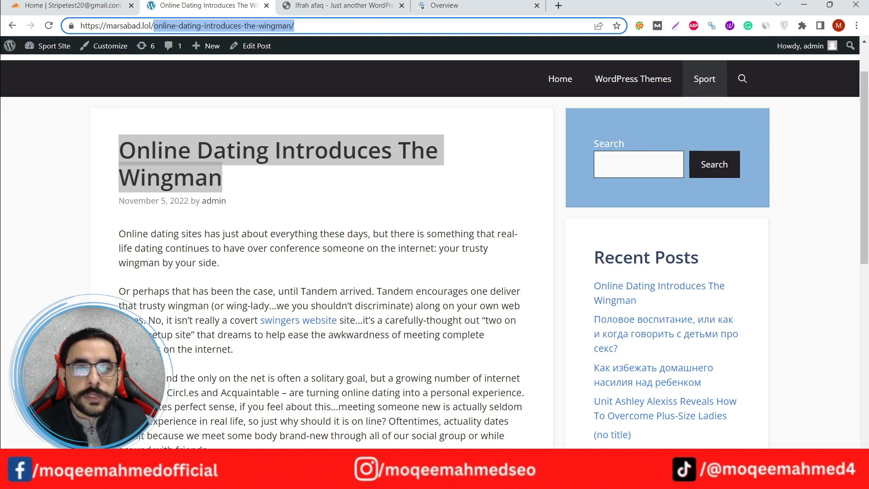
key(ctrl+Tab)
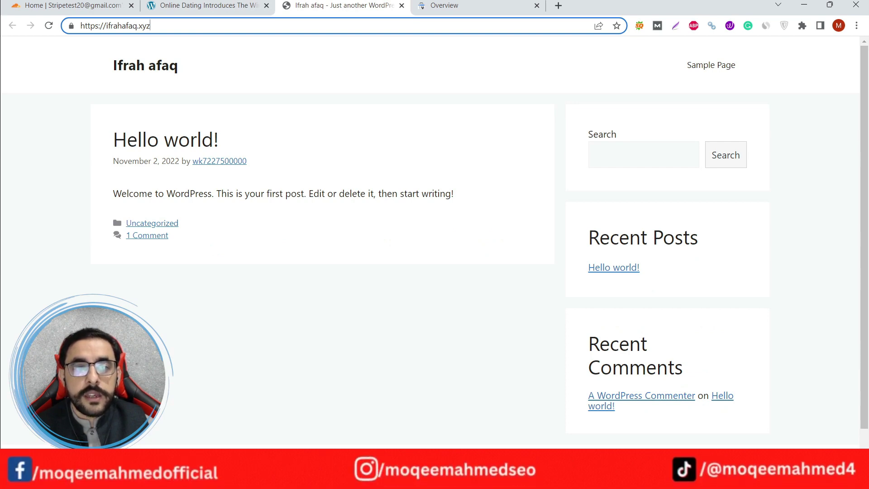
Load the .xyz site and compare its "Online Dating Introduces The Wingman" post with the marsabad.lol original
key(Return)
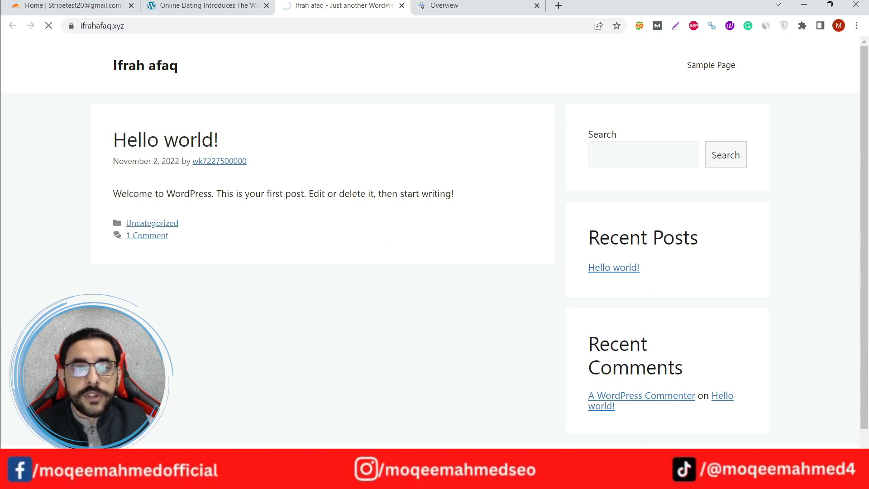
key(ctrl+shift+Tab)
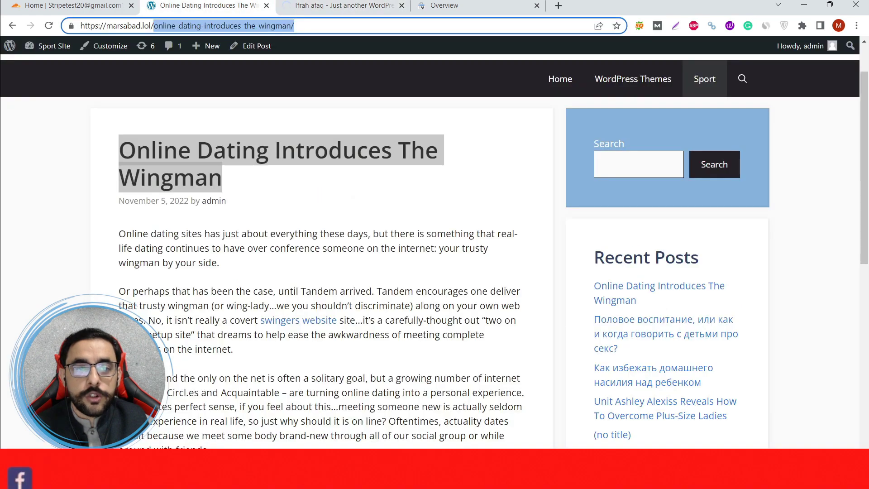
triple_click(278, 163)
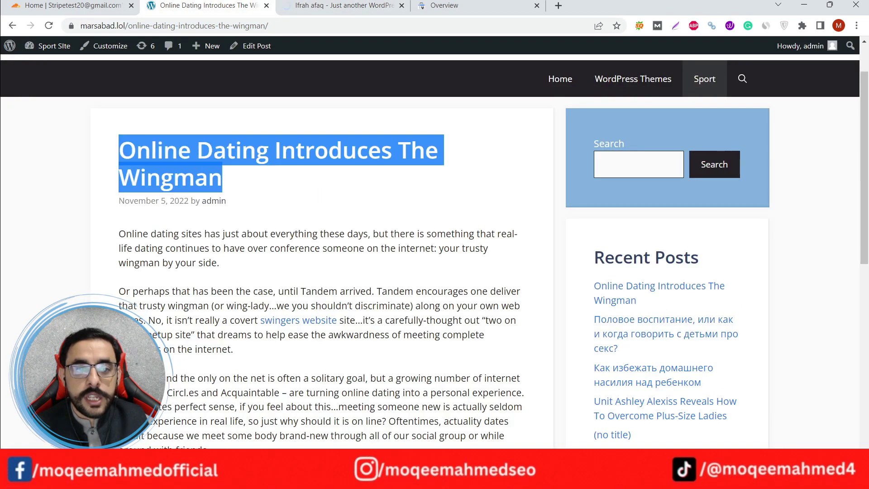
key(ctrl+Tab)
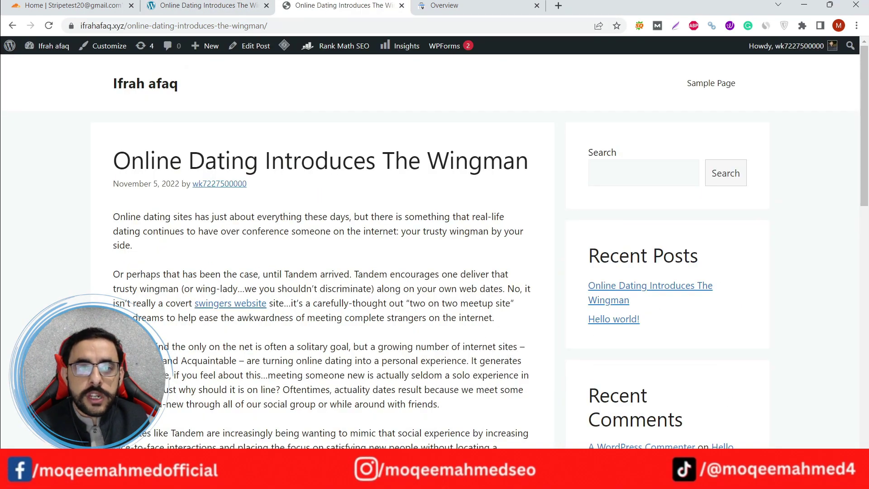
key(ctrl+shift+Tab)
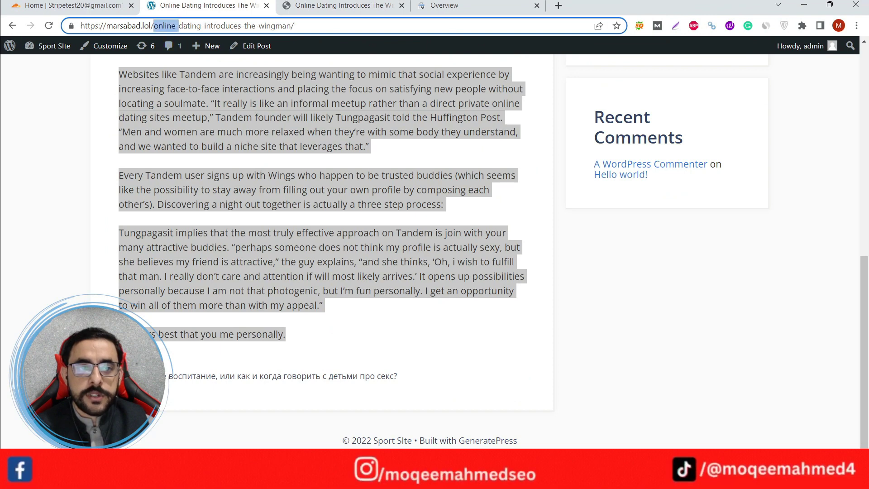
Highlight the slug online-dating-introduces-the-wingman/ in the .xyz site's address and check it against the marsabad.lol post URL
key(ctrl+Tab)
key(ctrl+l)
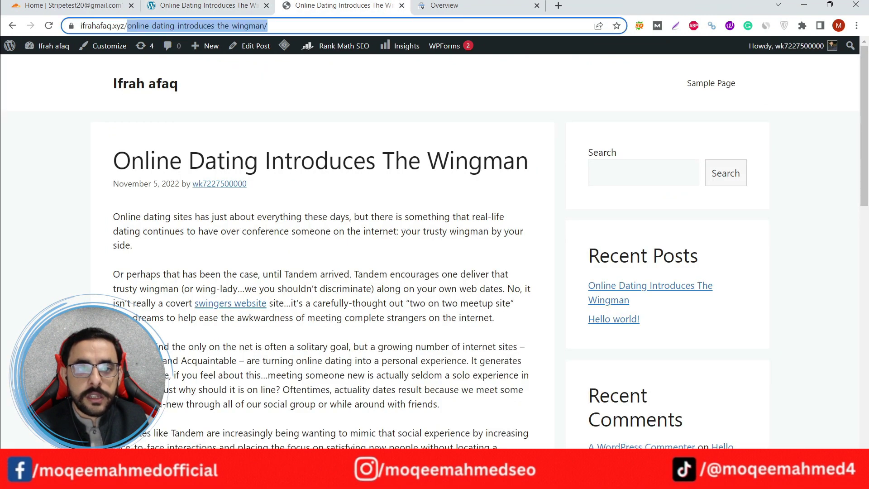
key(End)
key(ctrl+shift+Left)
key(ctrl+shift+Left)
key(ctrl+shift+Left)
key(ctrl+shift+Left)
key(ctrl+shift+Left)
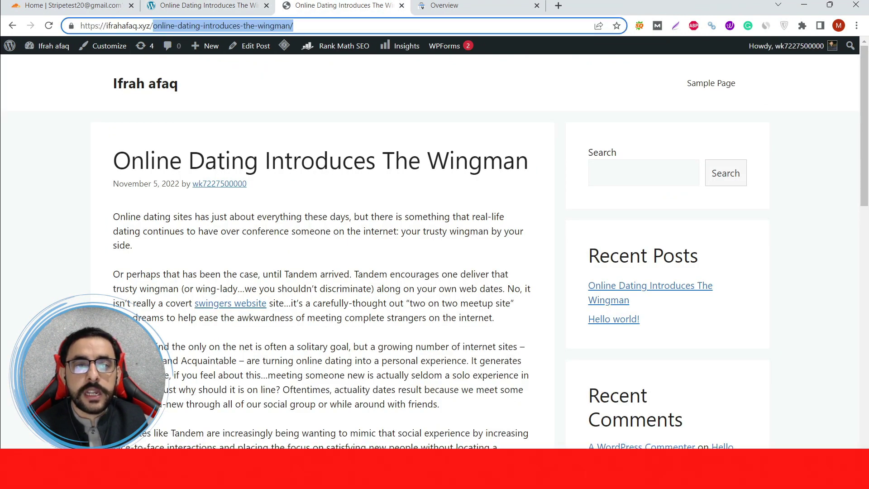
key(ctrl+shift+Tab)
key(Return)
key(ctrl+Tab)
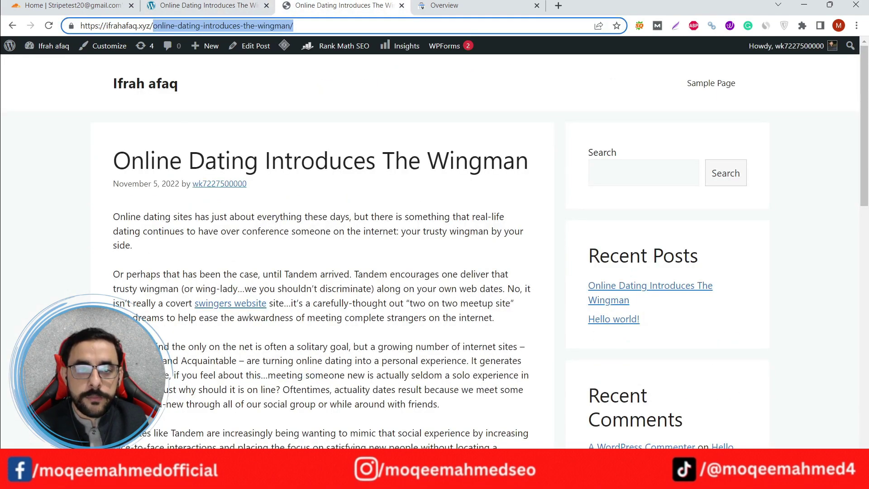
Switch to the Cloudflare dashboard and open the Page Rules for marsabad.lol
key(ctrl+1)
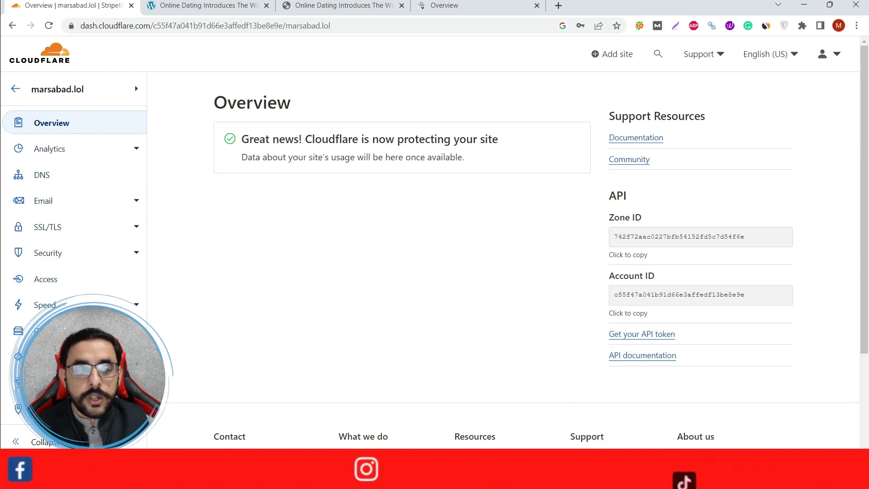
scroll(73, 244, down, 4)
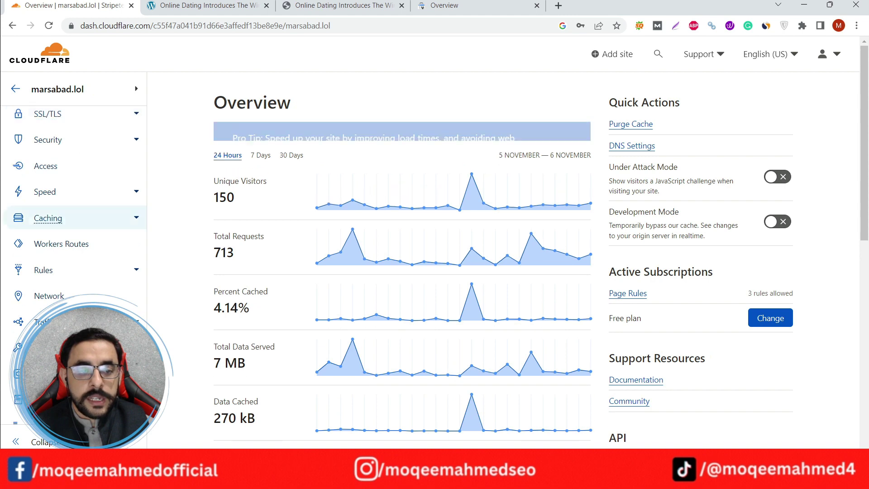
scroll(72, 253, up, 2)
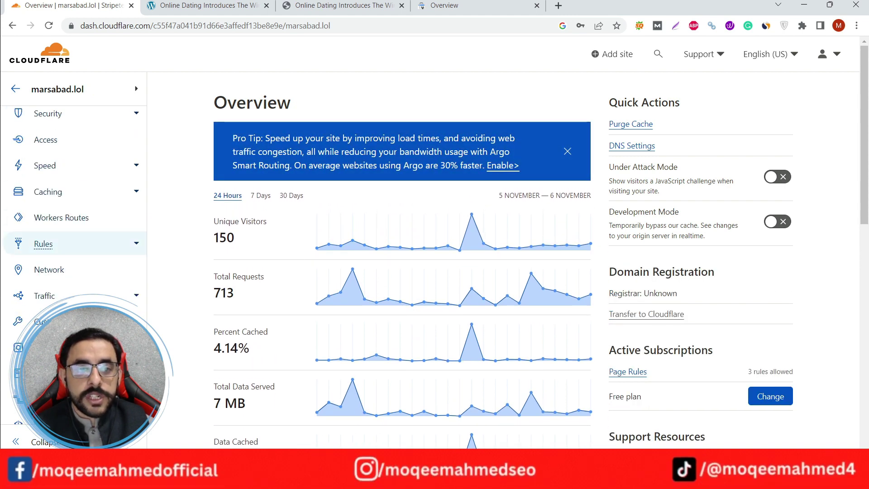
click(43, 244)
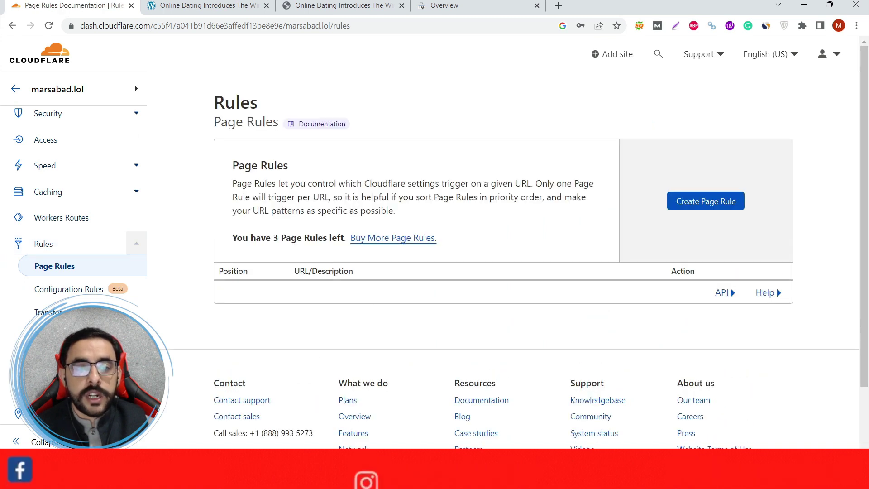
triple_click(260, 165)
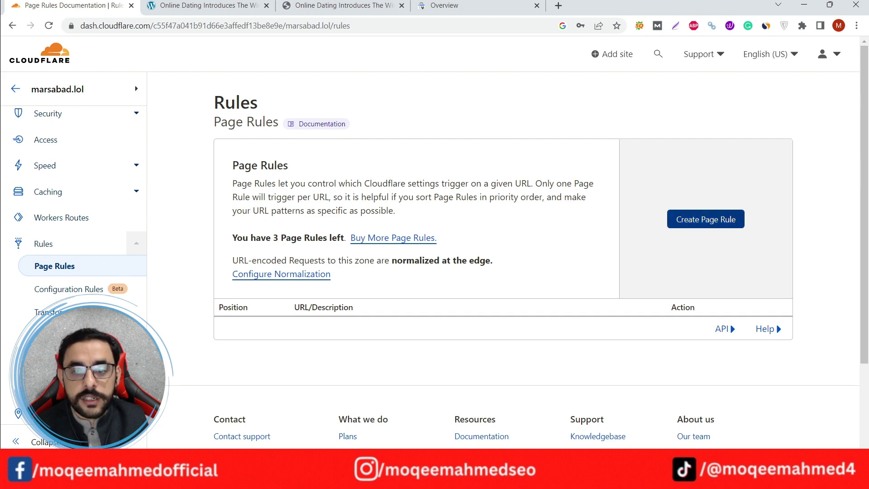
click(706, 219)
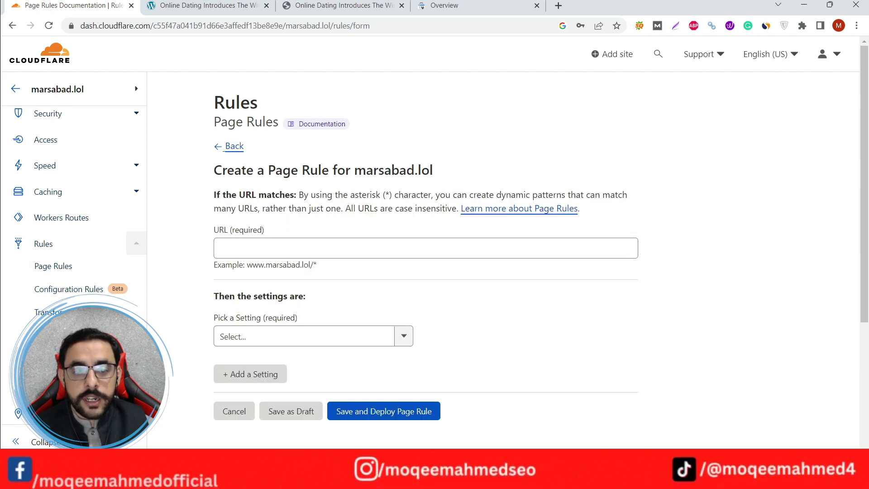
scroll(425, 245, down, 3)
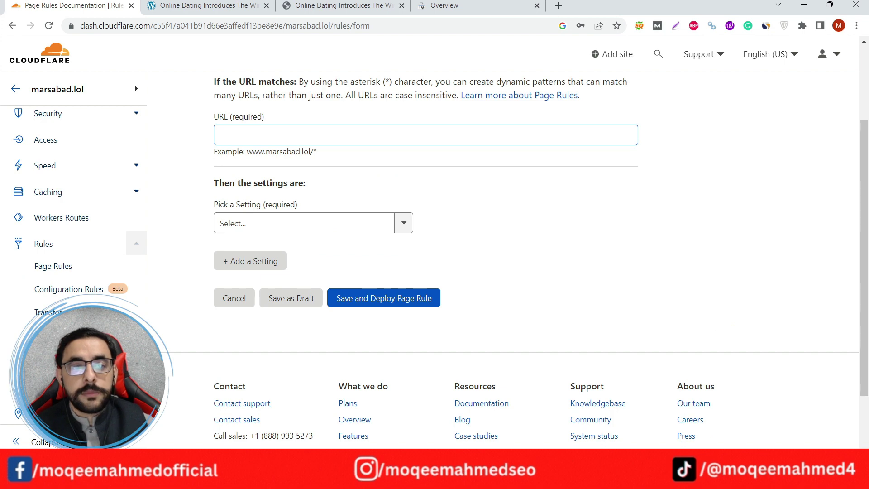
scroll(426, 244, up, 1)
click(425, 191)
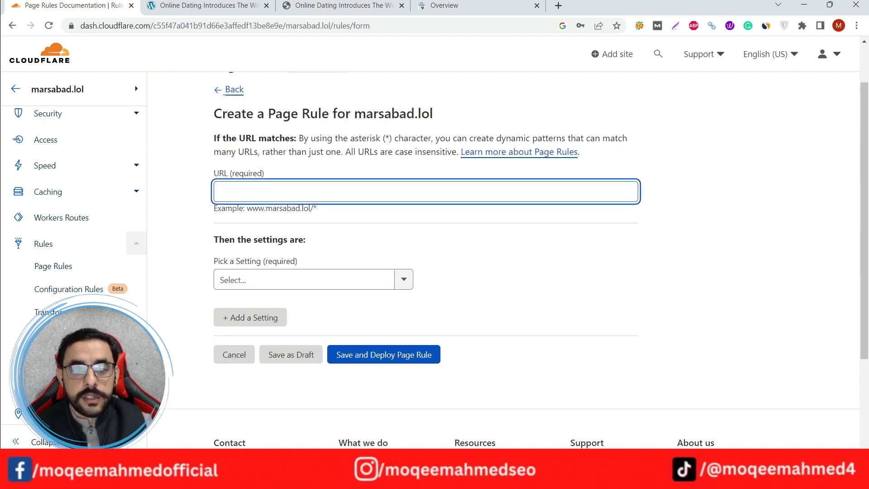
drag(247, 209, 316, 208)
key(ctrl+c)
click(425, 191)
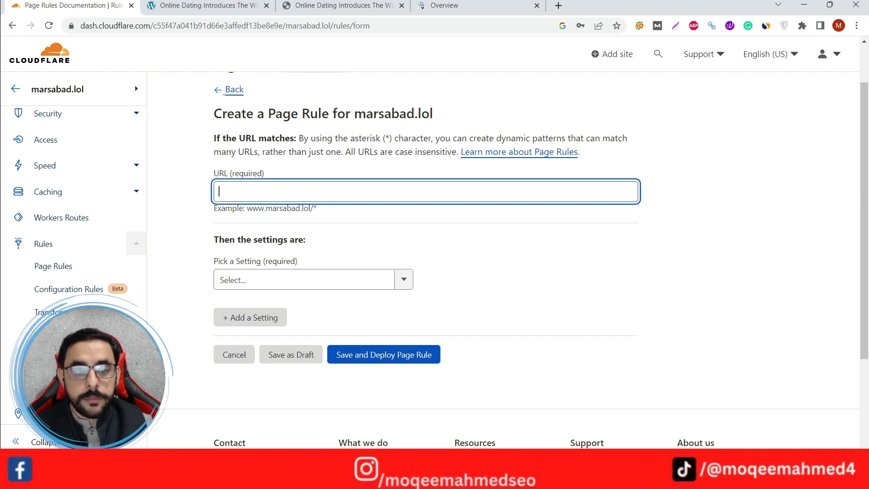
key(ctrl+v)
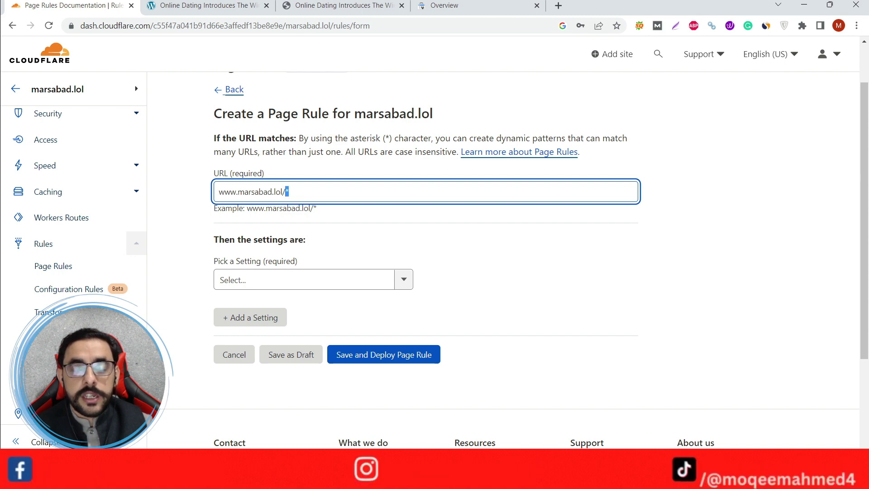
key(shift+Left)
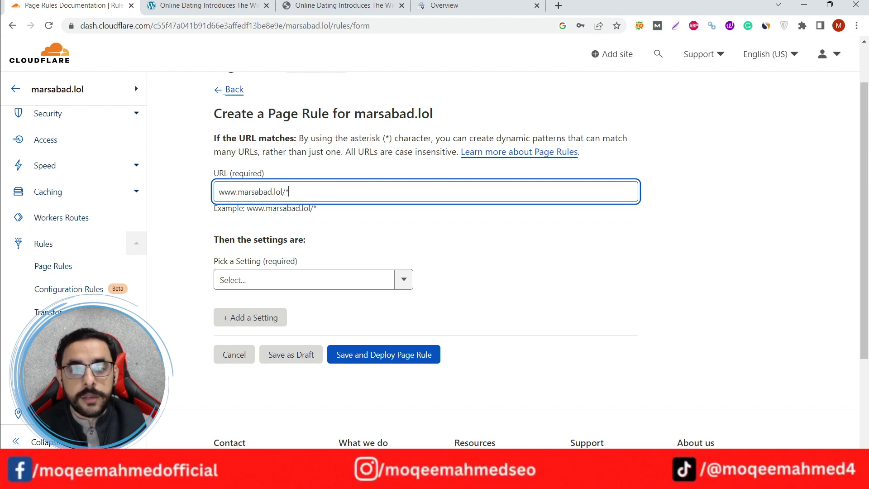
scroll(503, 258, down, 1)
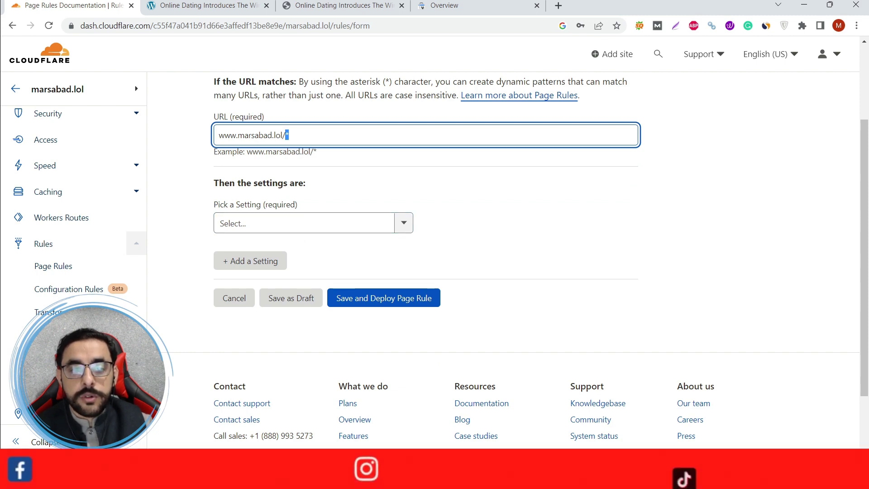
Choose Forwarding URL as the setting for the page rule
click(314, 223)
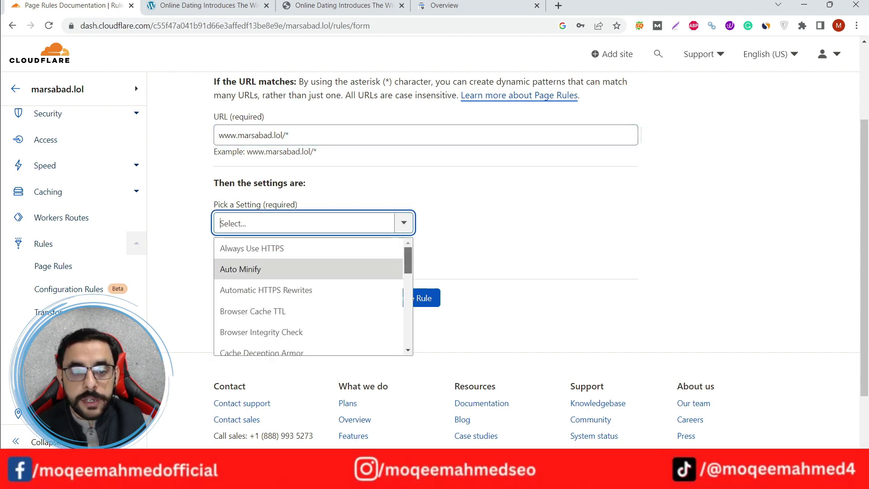
scroll(271, 272, down, 3)
scroll(308, 297, down, 5)
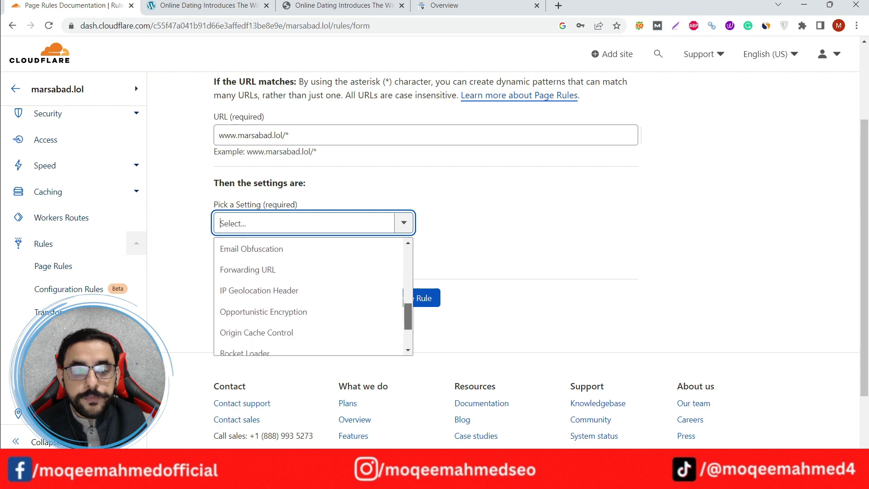
scroll(308, 297, up, 5)
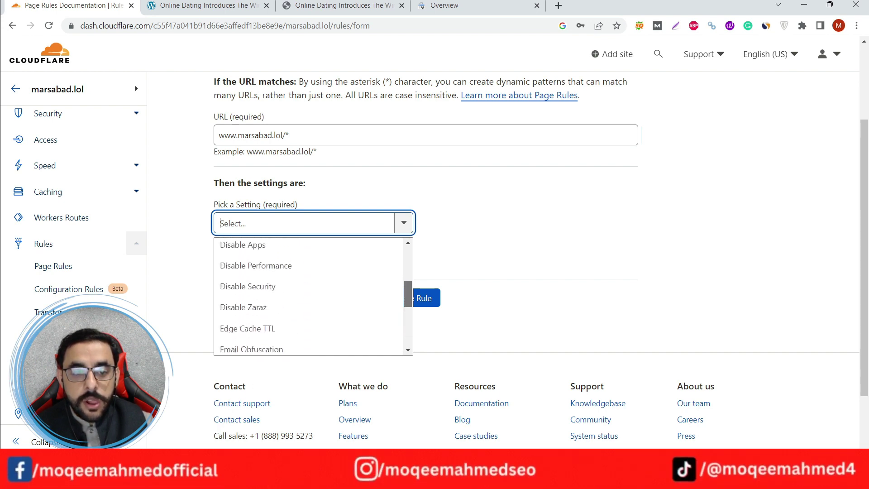
scroll(308, 296, up, 3)
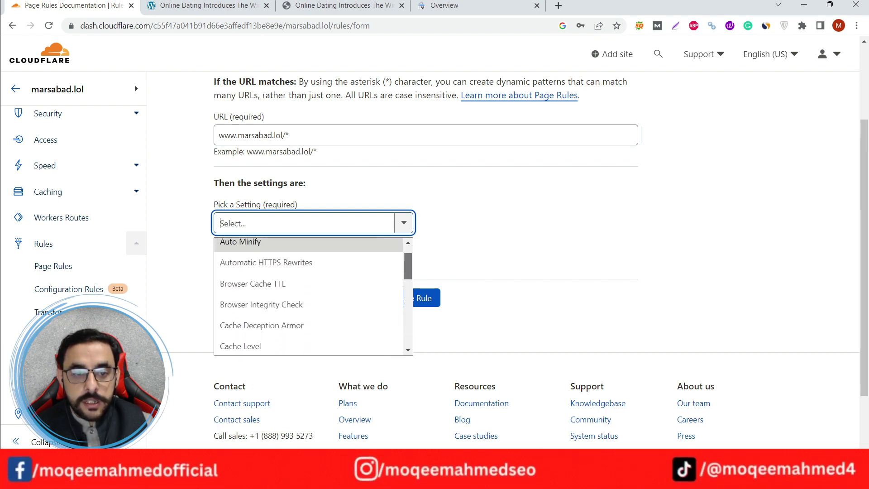
scroll(308, 297, down, 3)
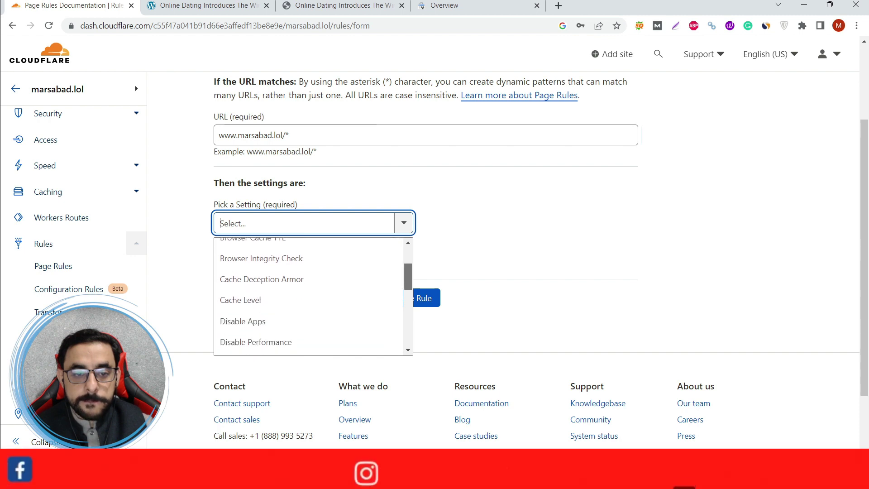
scroll(308, 304, down, 3)
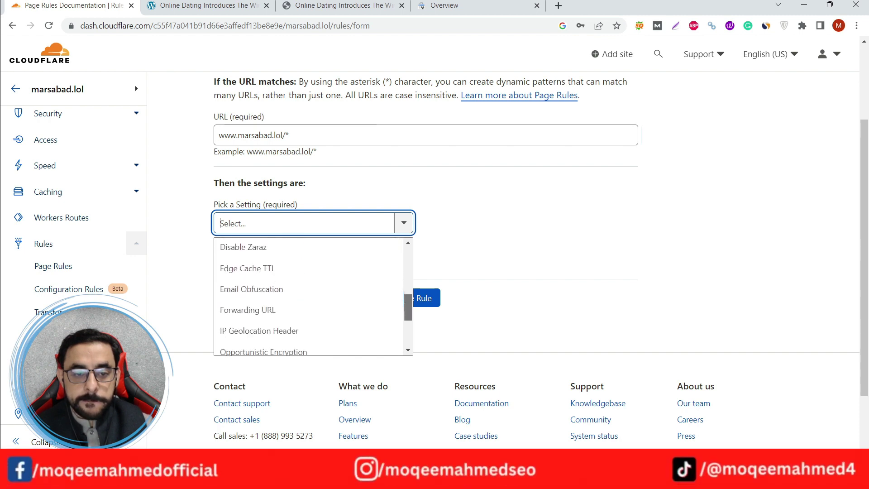
click(248, 307)
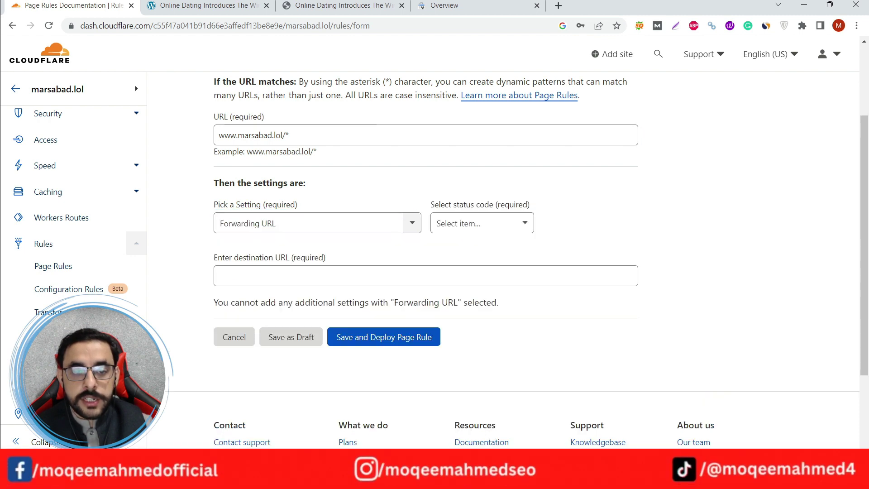
Set the forwarding status code to 301 - Permanent Redirect
scroll(425, 226, down, 1)
click(480, 166)
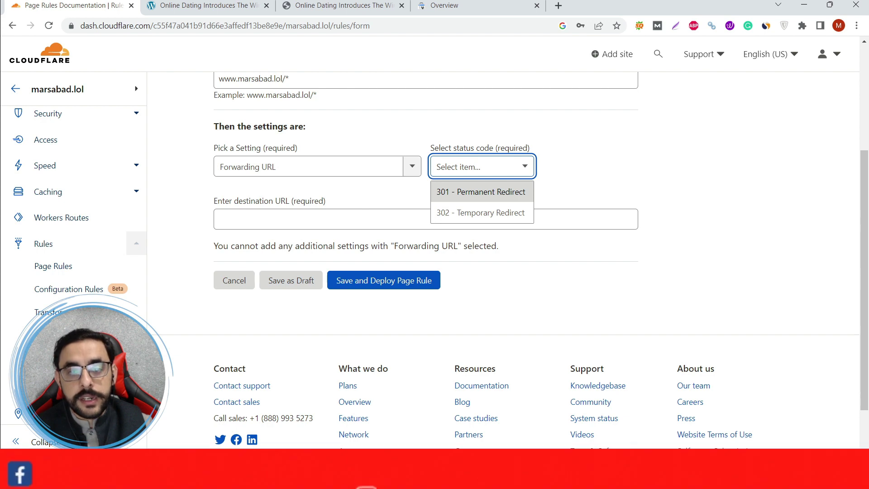
key(Return)
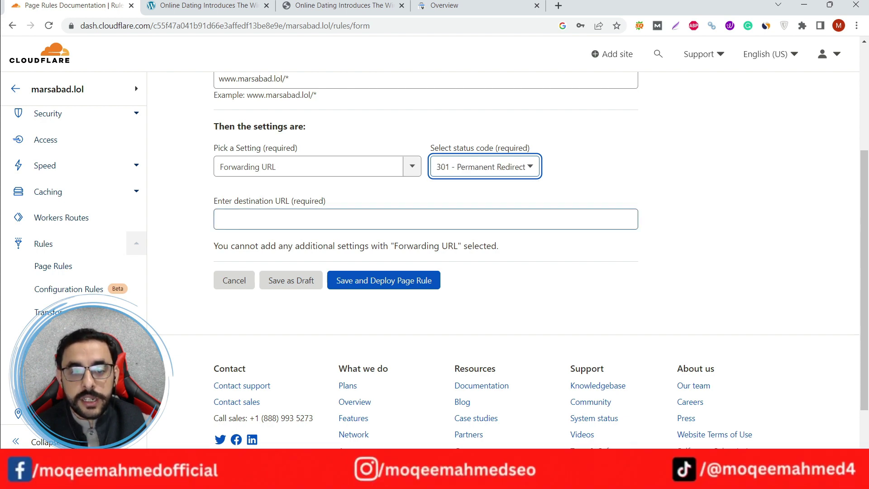
click(219, 219)
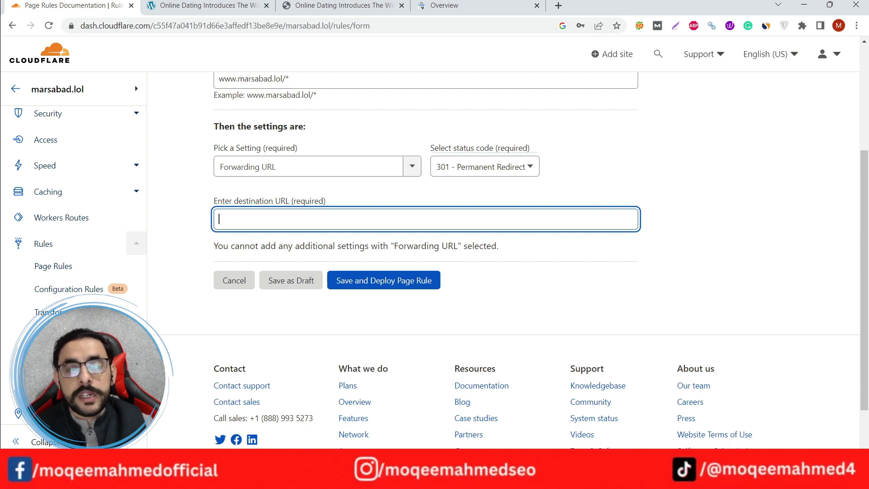
scroll(425, 217, up, 1)
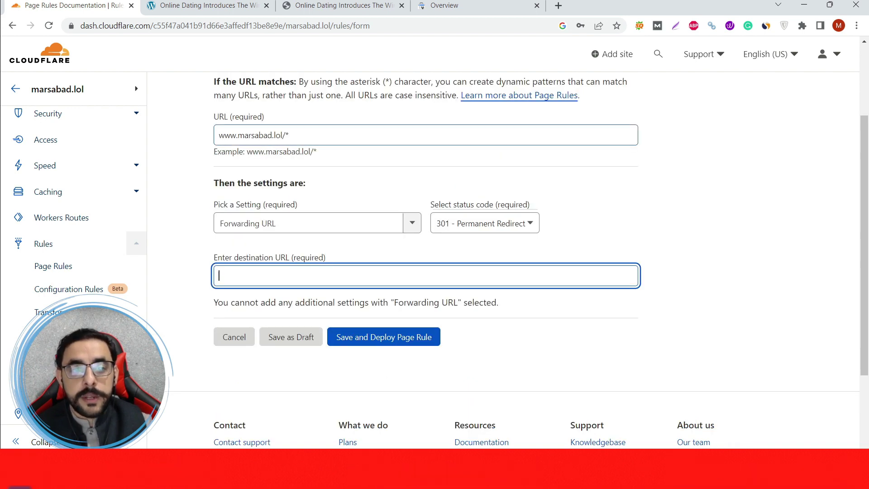
drag(238, 135, 290, 135)
click(217, 276)
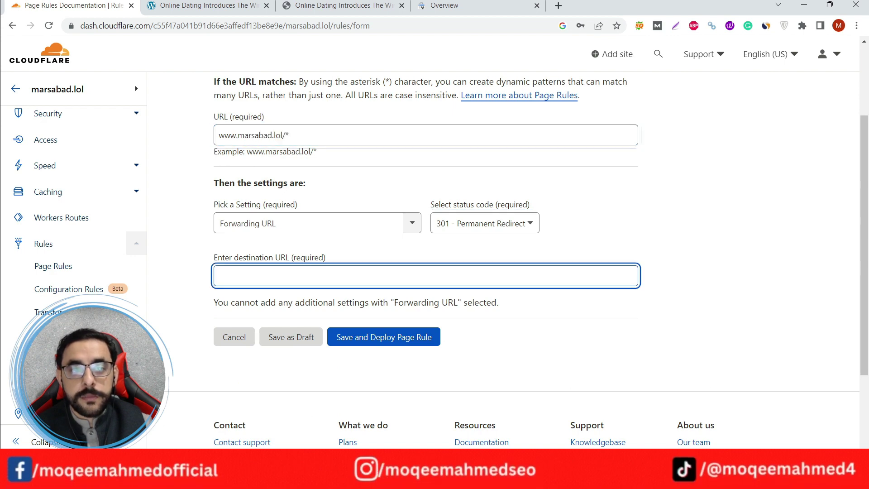
key(ctrl+Tab)
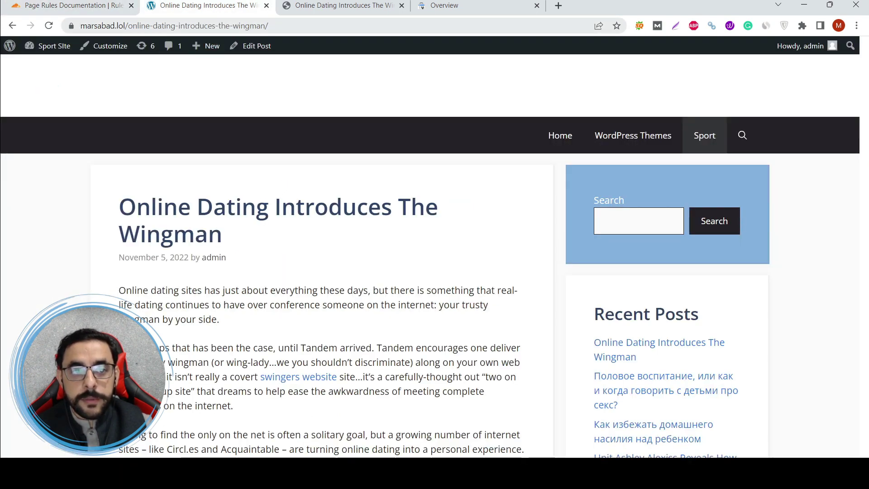
key(ctrl+Tab)
key(End)
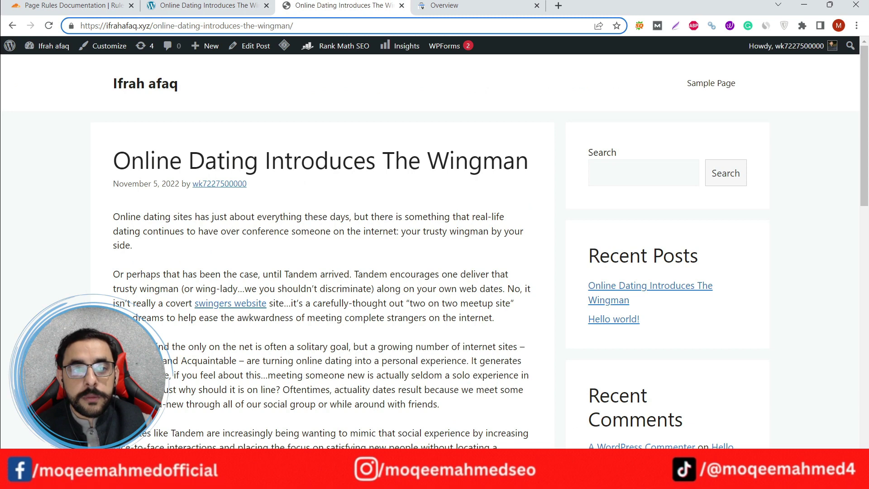
drag(143, 25, 81, 25)
key(ctrl+c)
Set the page rule's destination URL to the copied .xyz root URL followed by $1
key(ctrl+shift+Tab)
key(ctrl+shift+Tab)
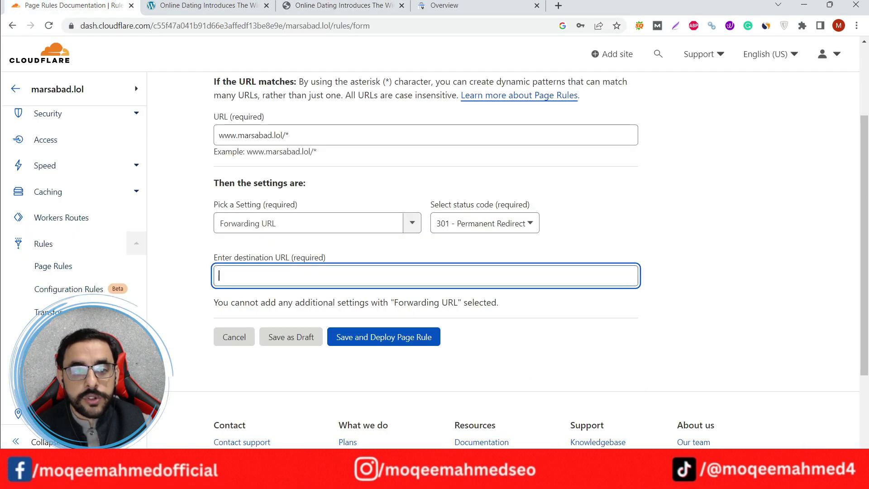
key(ctrl+v)
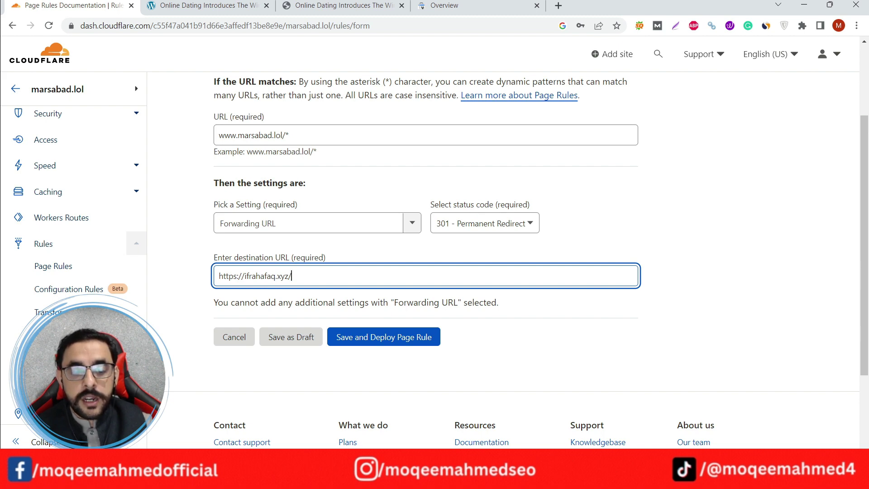
text($1)
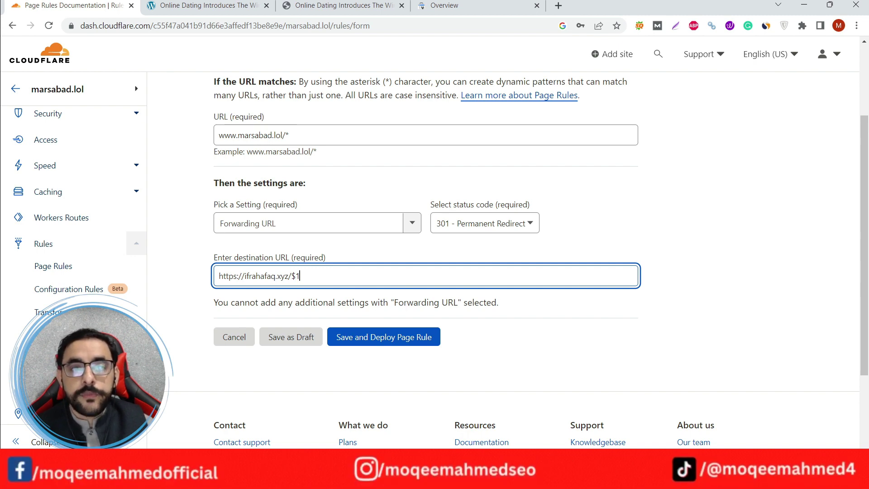
Compare the slug online-dating-introduces-the-wingman/ in the addresses of the marsabad.lol and .xyz posts
click(204, 6)
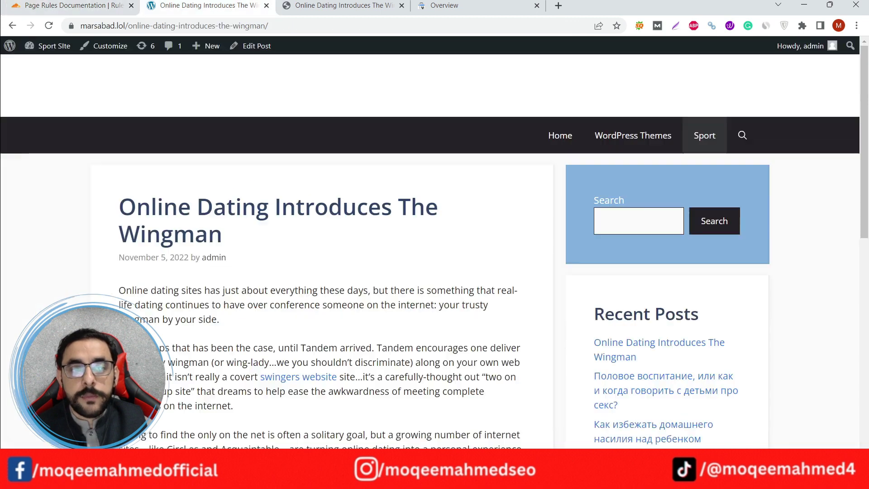
drag(128, 26, 231, 25)
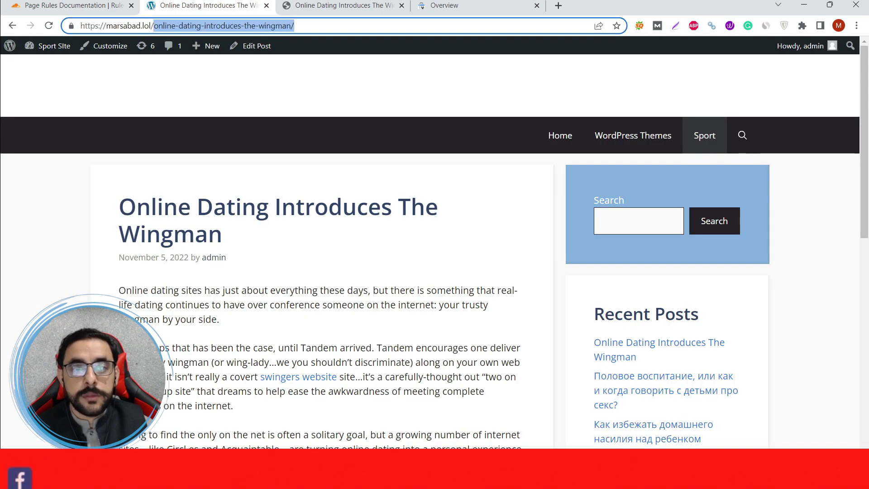
click(344, 5)
drag(153, 26, 293, 26)
click(204, 5)
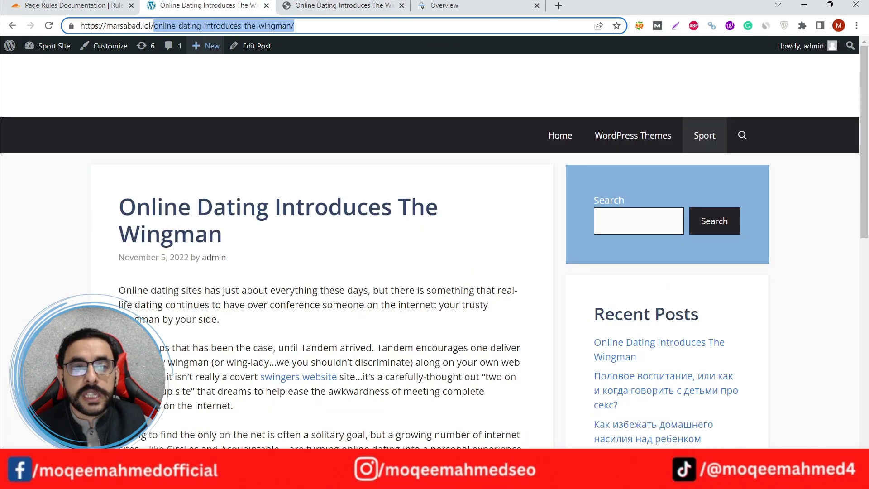
click(177, 26)
drag(154, 26, 294, 26)
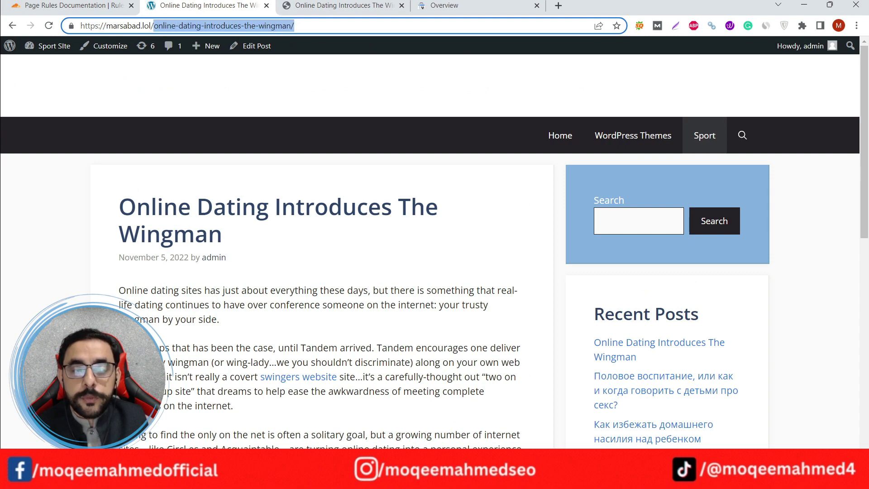
click(344, 5)
click(177, 25)
drag(157, 26, 290, 25)
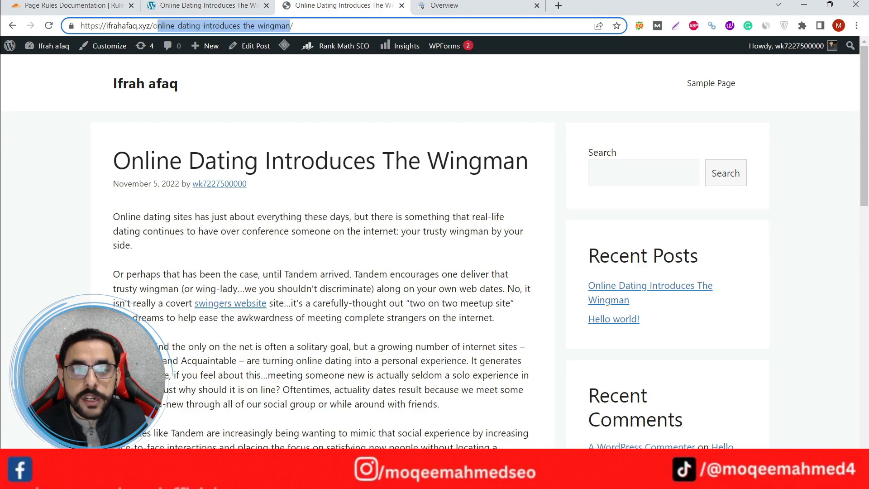
Return to the Cloudflare page rule and examine the destination's domain part and the * wildcard in the URL pattern
key(ctrl+1)
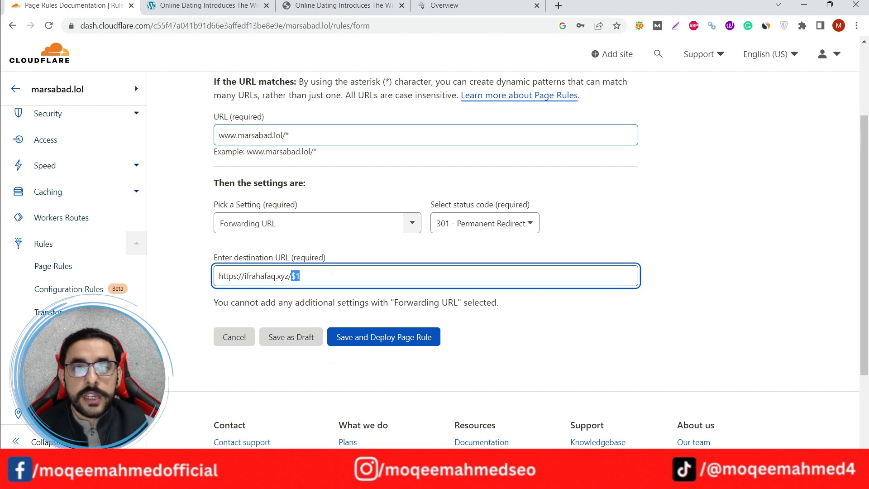
click(271, 275)
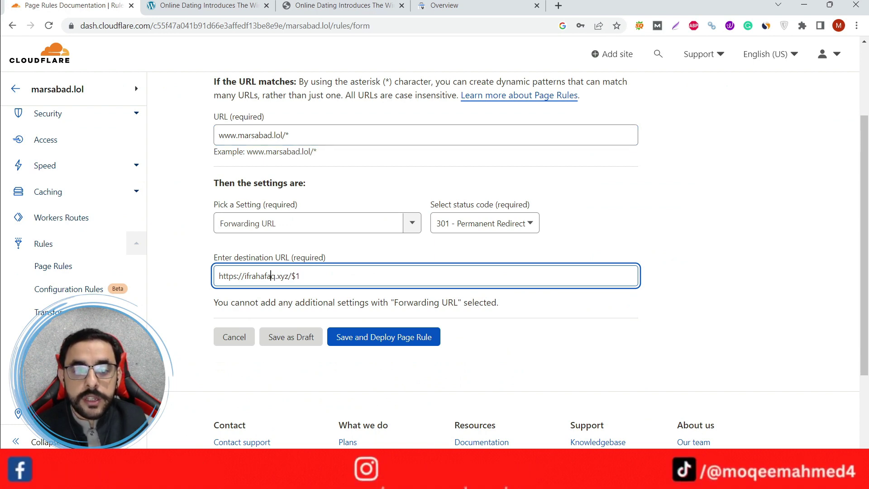
drag(292, 275, 229, 276)
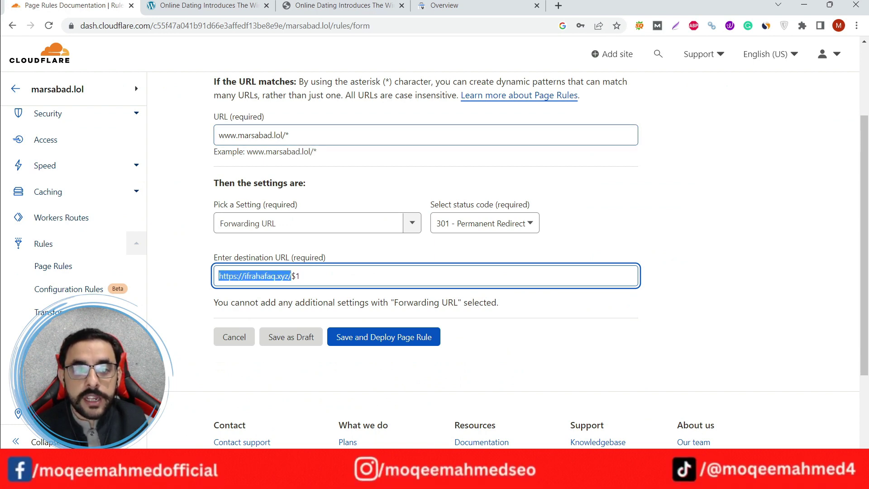
mouse_move(289, 135)
mouse_down()
mouse_move(238, 135)
mouse_move(285, 135)
mouse_up()
click(288, 135)
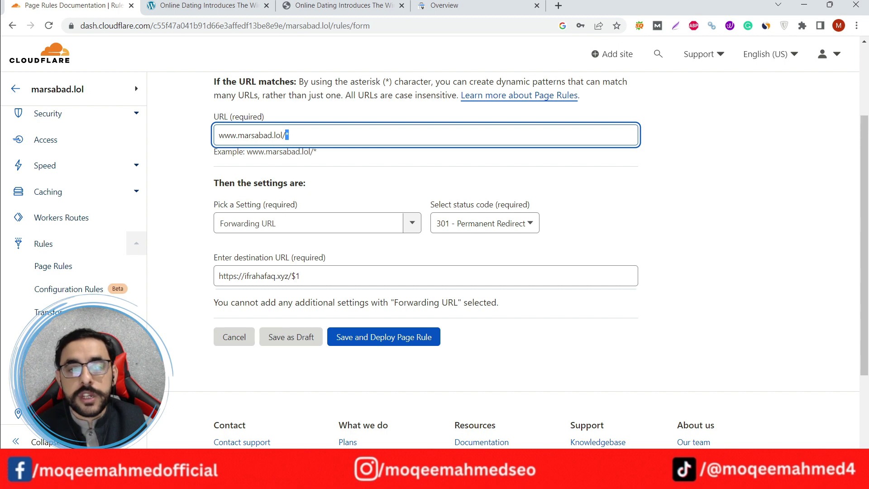
Remove the /$1 suffix from the destination URL and add it back
click(299, 275)
drag(300, 276, 292, 276)
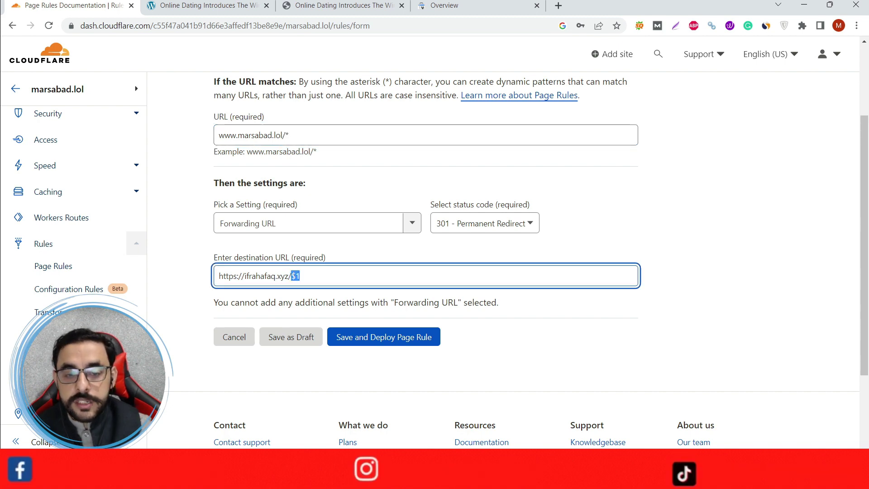
key(BackSpace)
key(BackSpace)
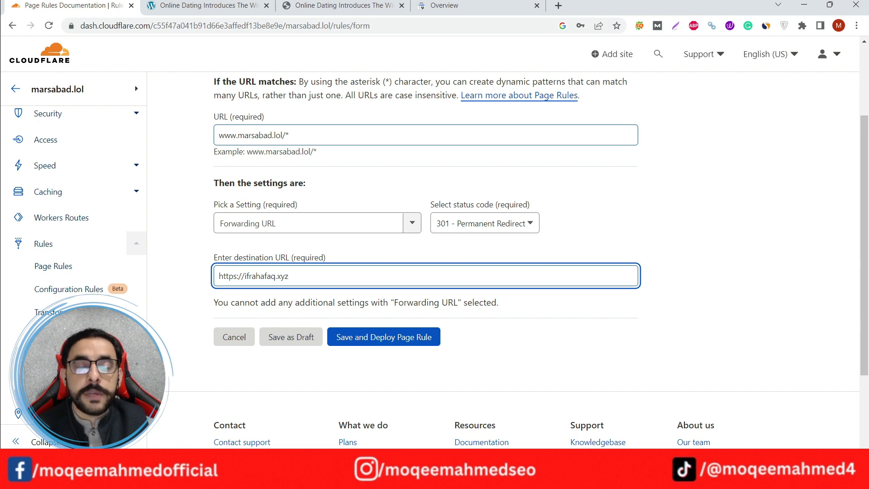
drag(288, 276, 229, 275)
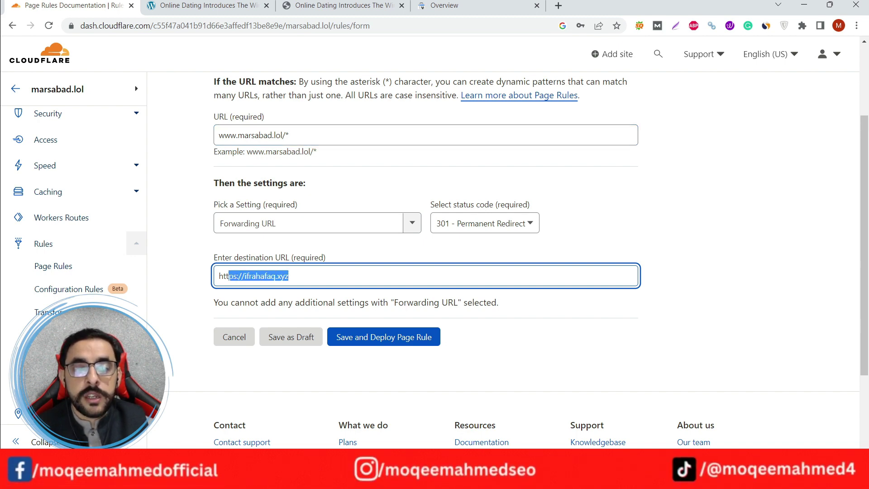
click(288, 276)
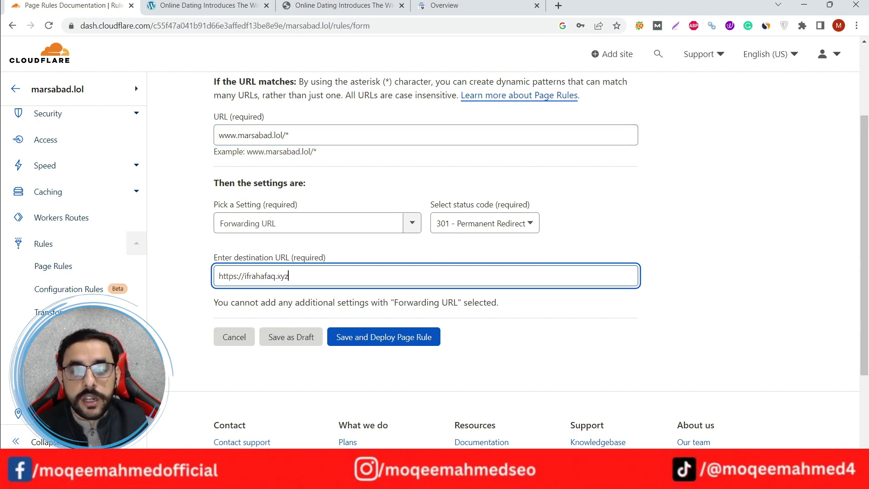
text(/$1)
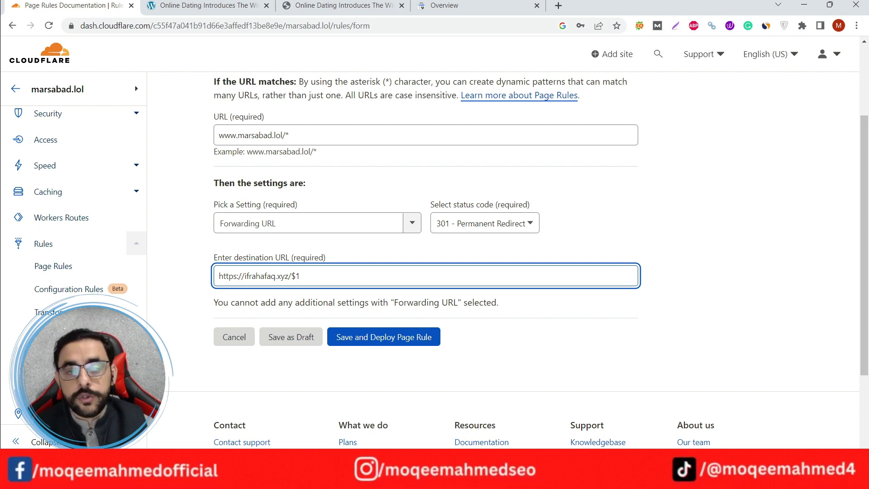
Save and deploy the forwarding page rule and review its entry in the rules list
click(383, 337)
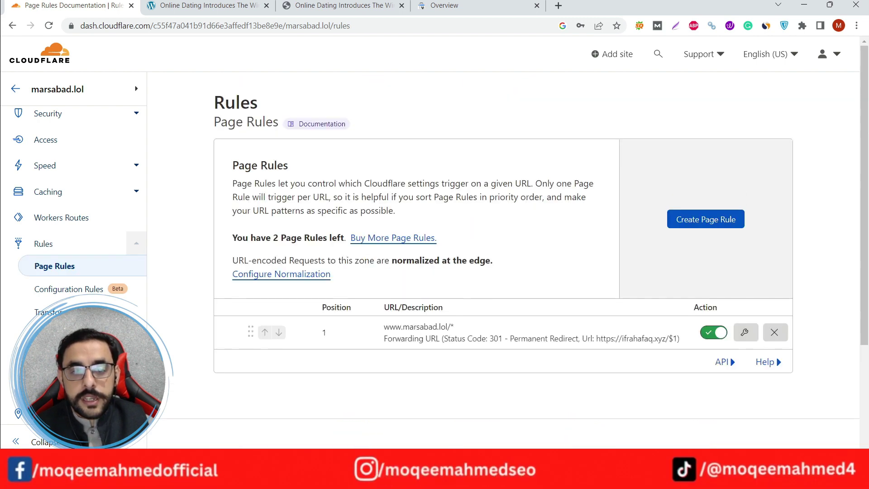
scroll(502, 244, down, 1)
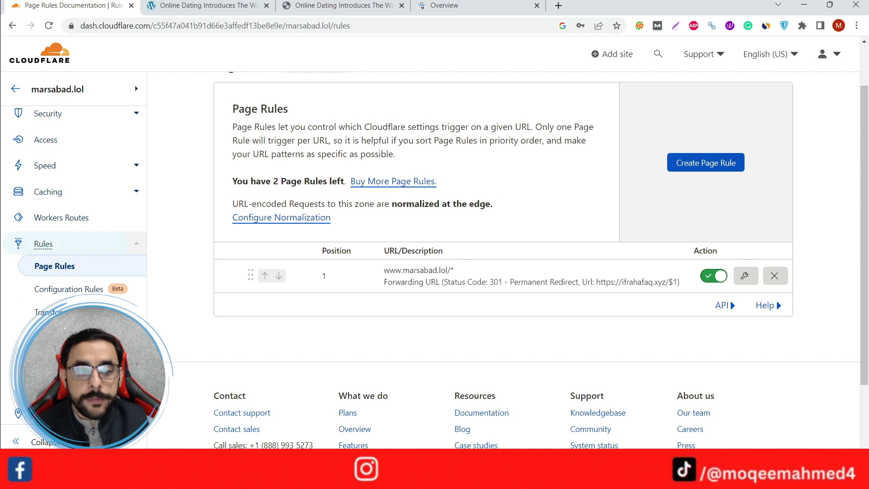
Open the caching configuration for marsabad.lol and purge everything from its Cloudflare cache
click(48, 192)
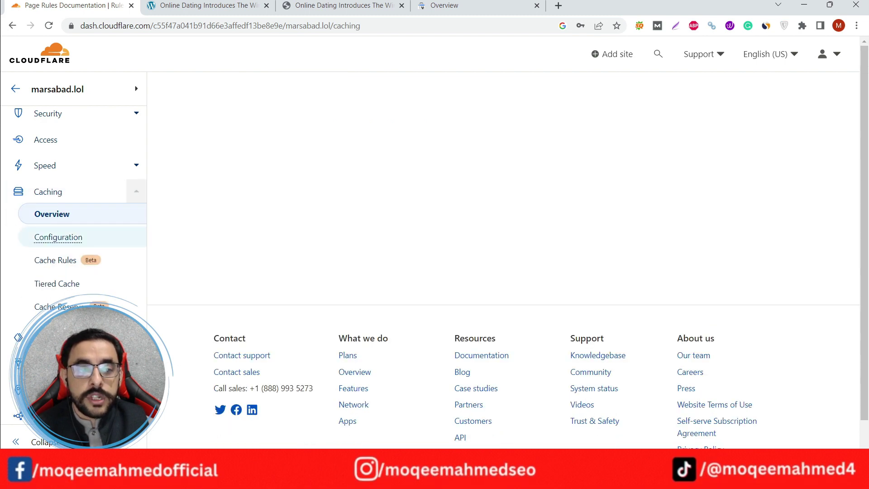
click(59, 236)
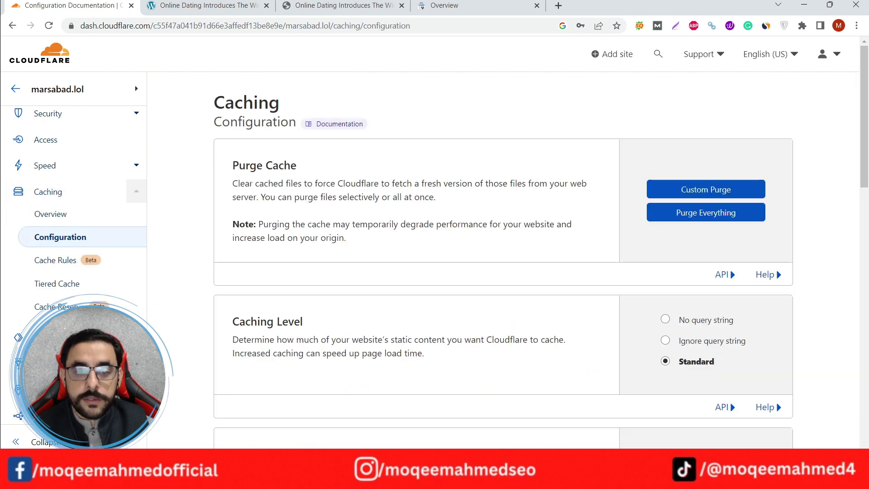
click(706, 212)
key(Return)
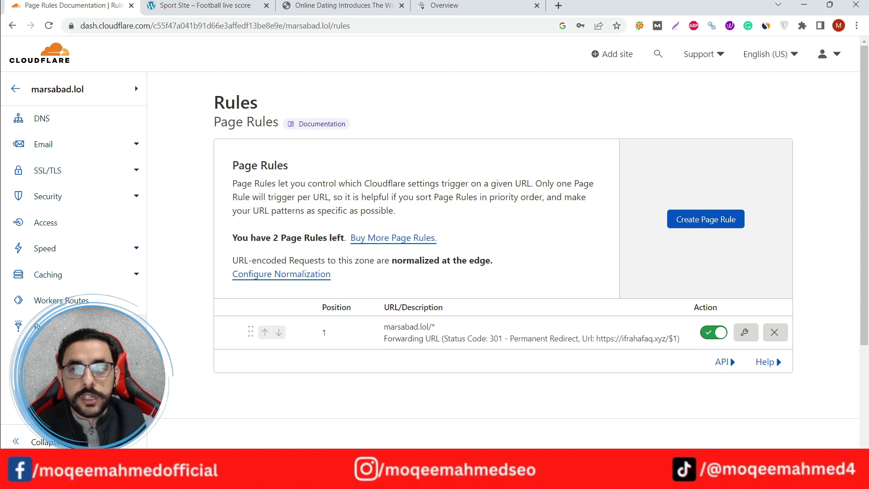
Load the marsabad.lol home page and append the slug online-dating-introduces-the-wingman/ to its address
key(ctrl+t)
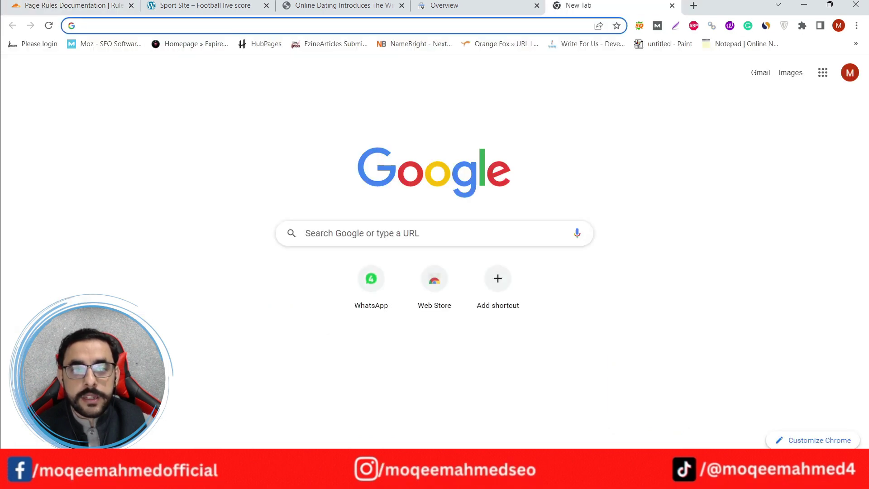
click(339, 5)
click(136, 25)
key(Return)
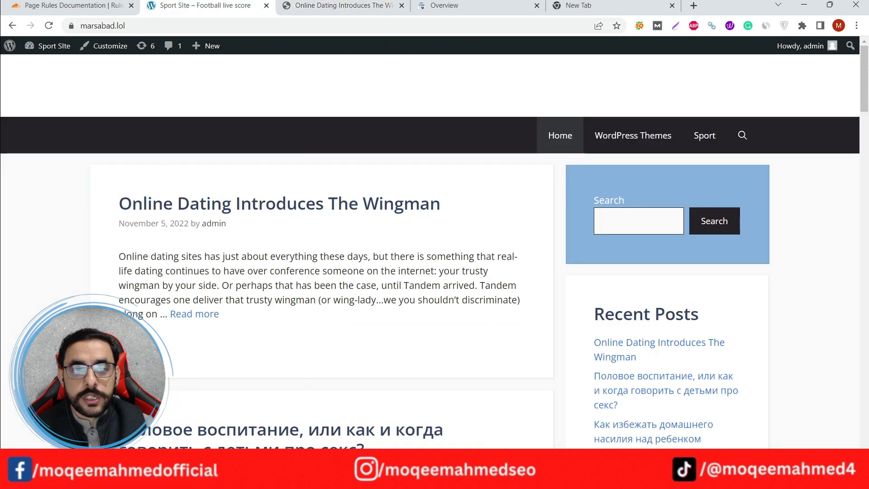
key(ctrl+shift+Tab)
key(ctrl+l)
key(End)
text(online-dating-introduces-the-wingman/)
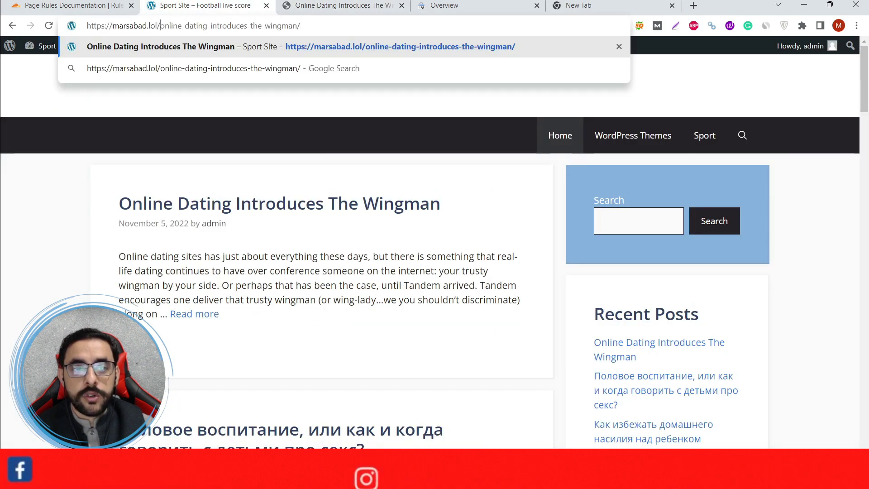
Compare the slug with the matching .xyz post's address, and load the marsabad.lol post address to test the redirect
drag(159, 26, 240, 26)
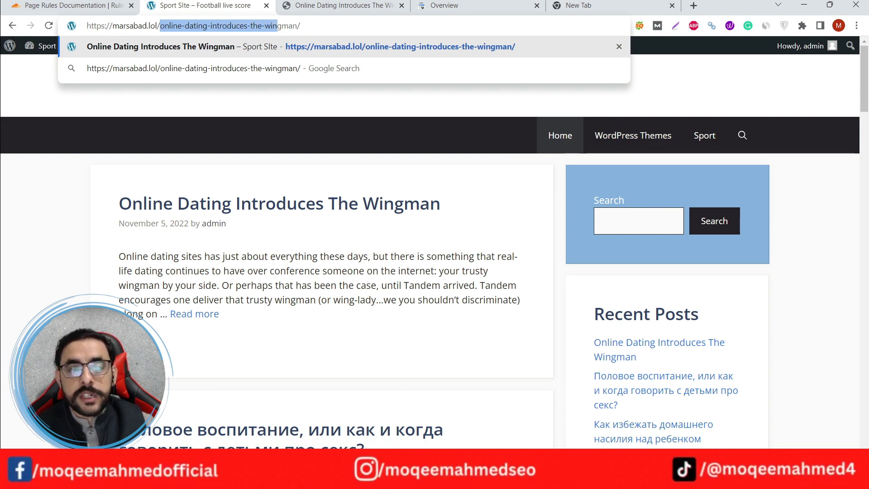
key(ctrl+Tab)
drag(293, 25, 158, 26)
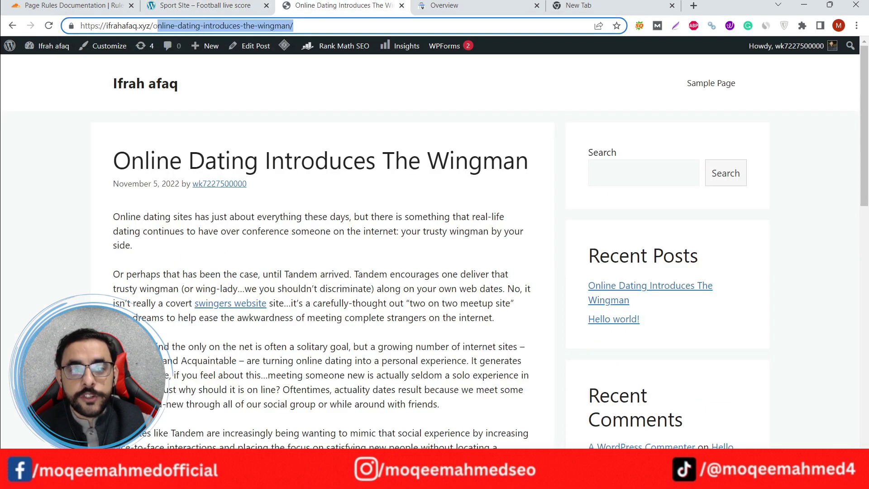
key(ctrl+shift+Tab)
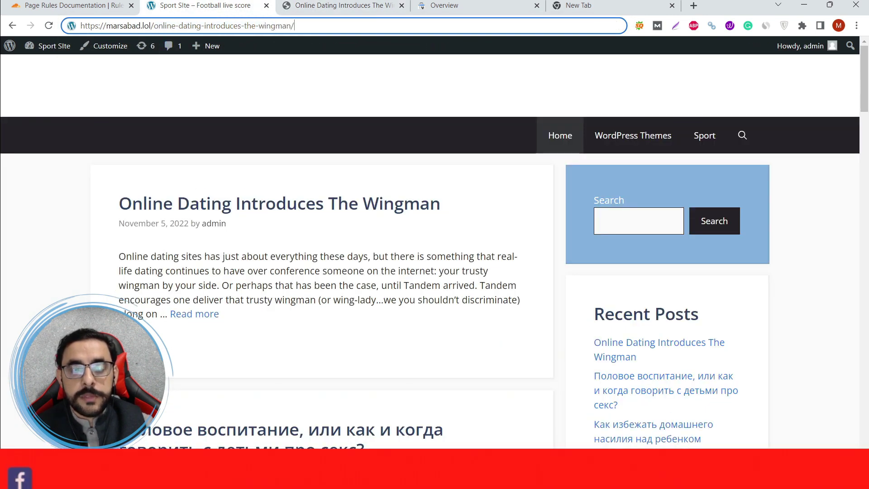
key(Return)
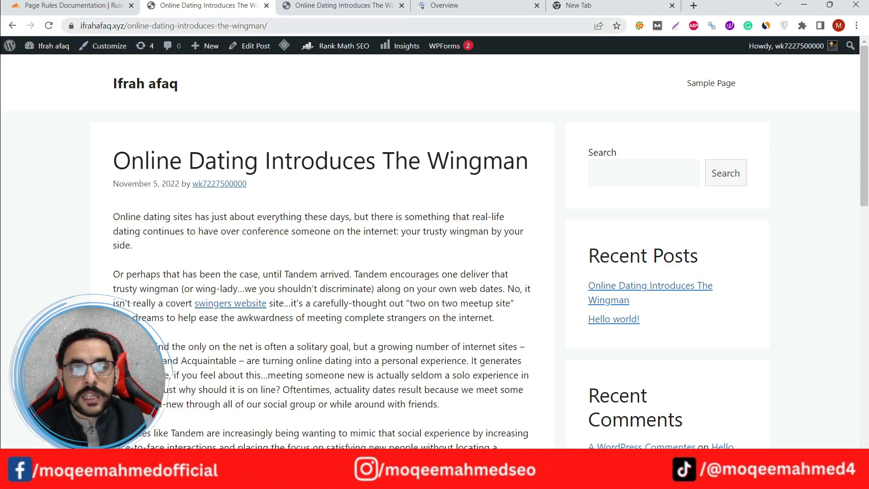
Examine the domain and slug in the address of the redirected post
click(166, 26)
click(165, 25)
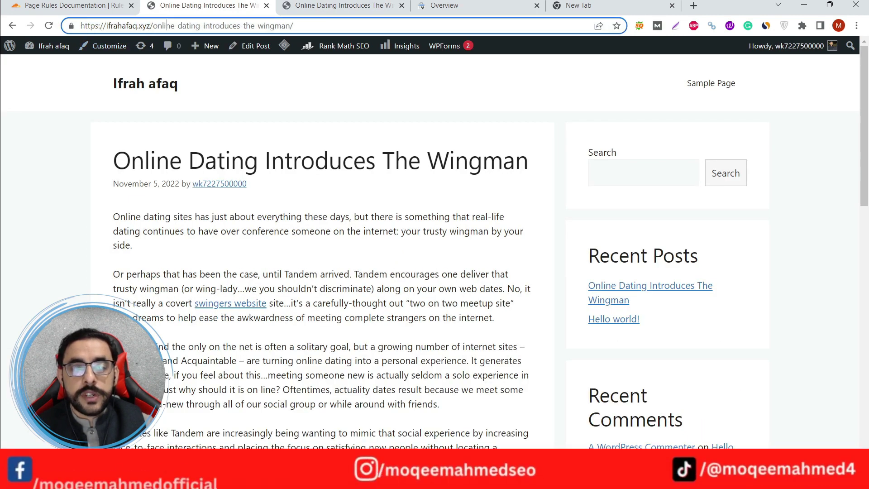
drag(153, 26, 294, 26)
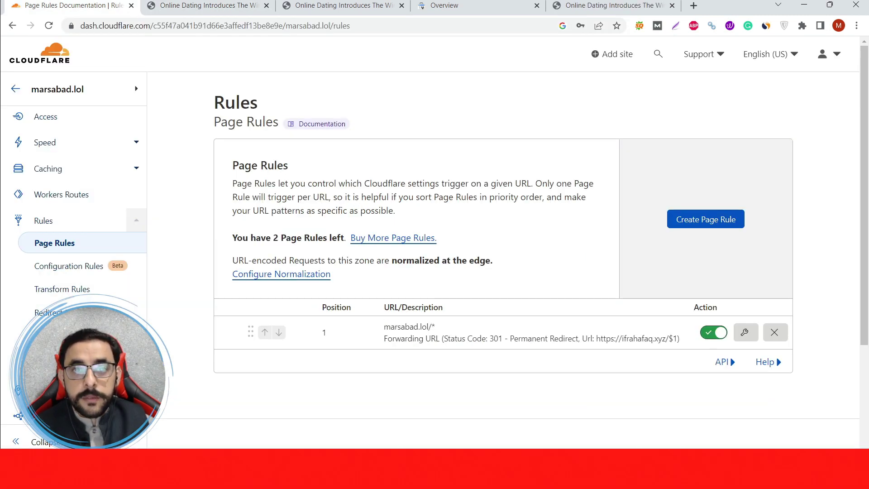
Edit the marsabad.lol/* forwarding page rule, remove the /$1 suffix from its destination URL, and save the rule
click(746, 332)
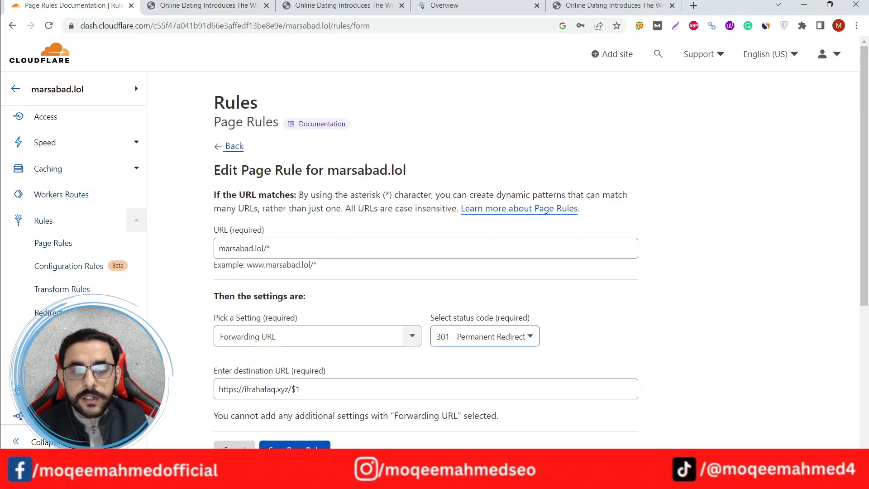
scroll(426, 226, down, 3)
drag(301, 276, 291, 276)
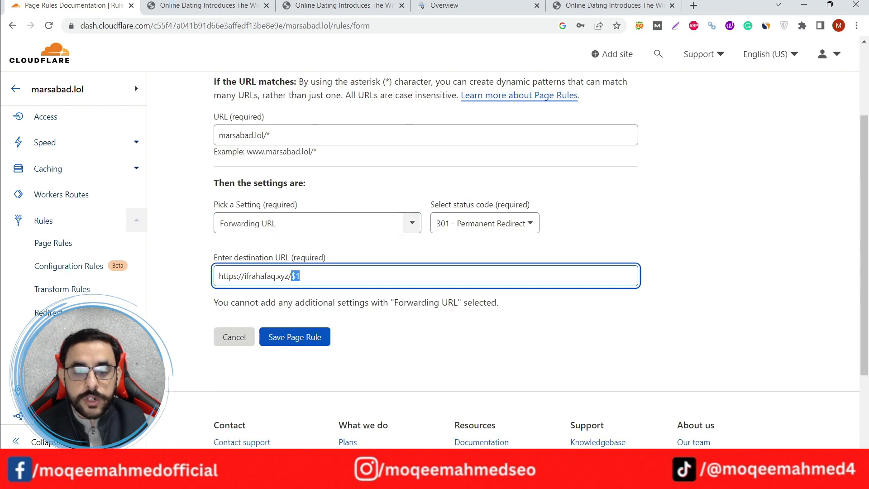
key(BackSpace)
key(BackSpace)
click(294, 337)
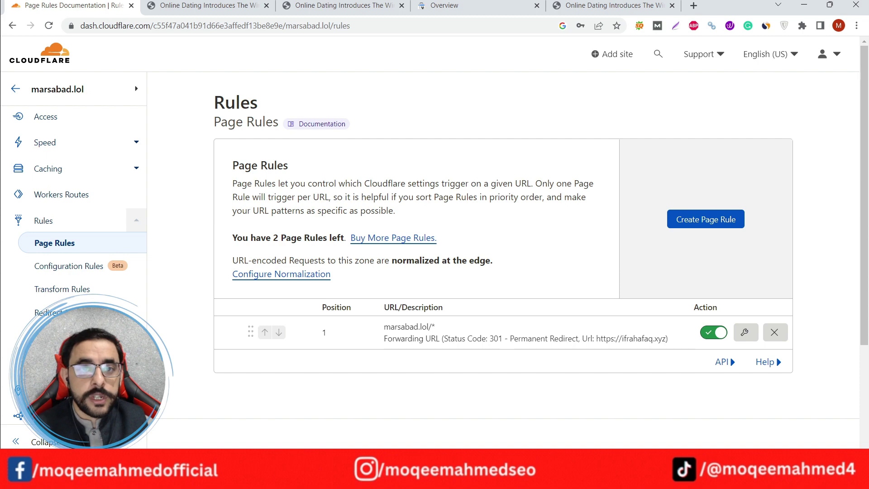
key(ctrl+4)
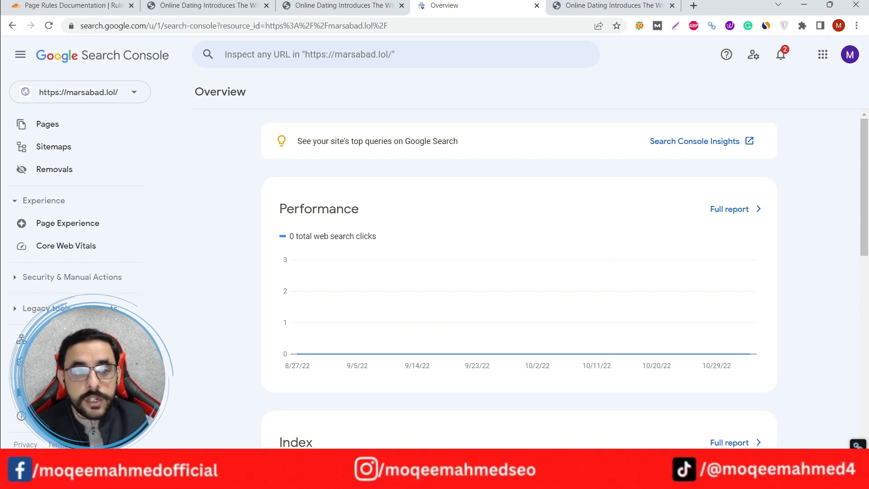
click(80, 92)
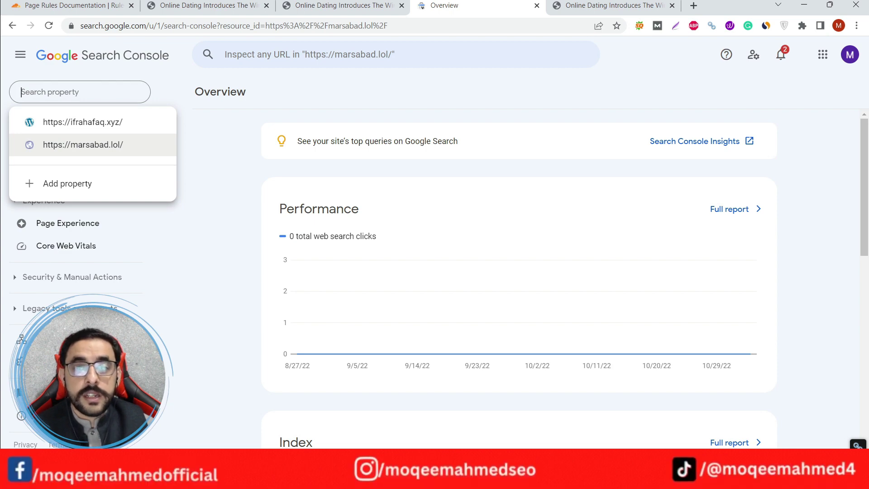
key(Escape)
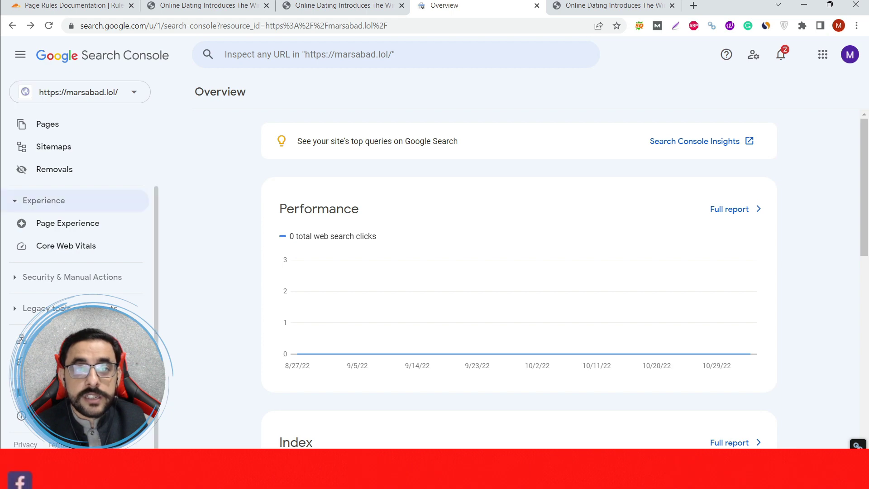
click(49, 362)
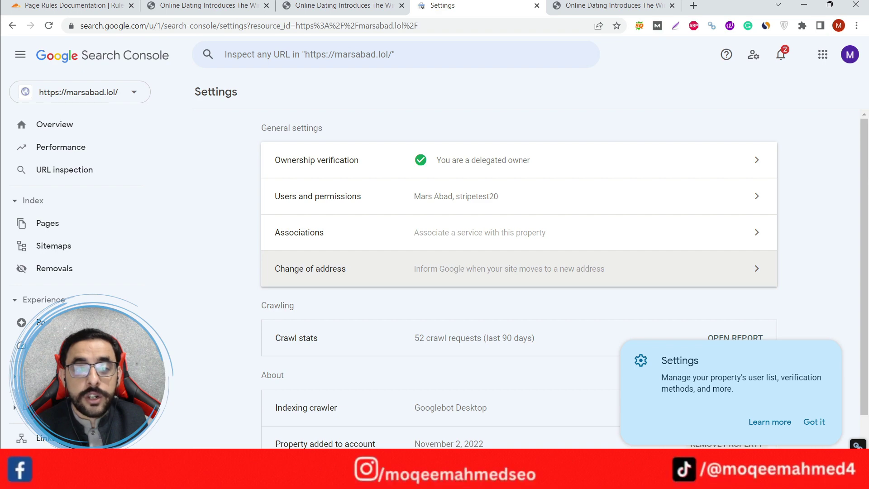
click(498, 268)
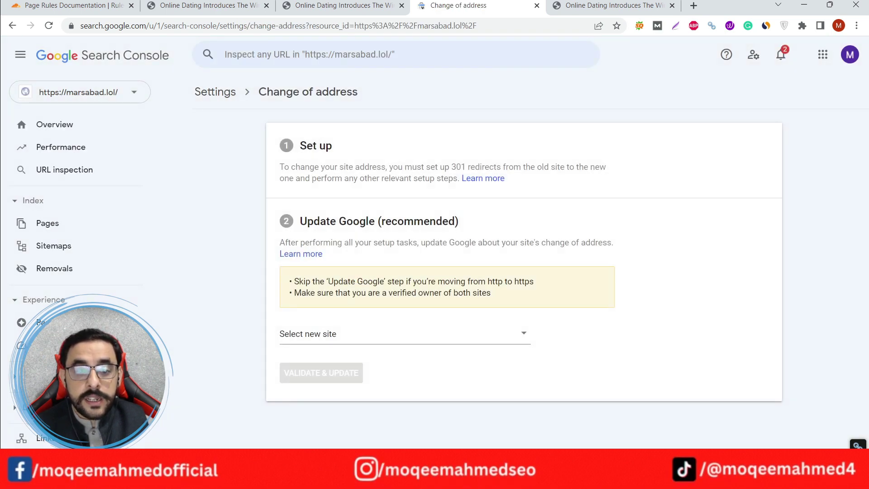
Choose the .xyz property as the new site and run Validate & Update for the address change
click(403, 335)
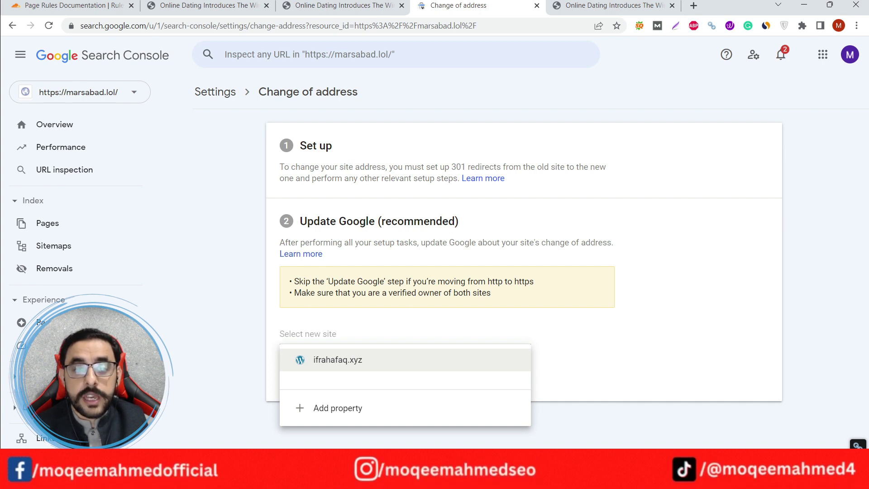
click(337, 360)
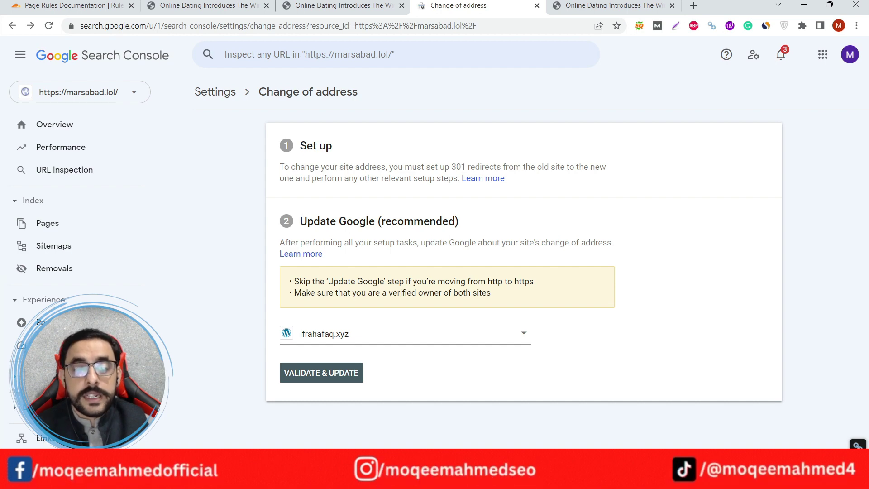
click(321, 373)
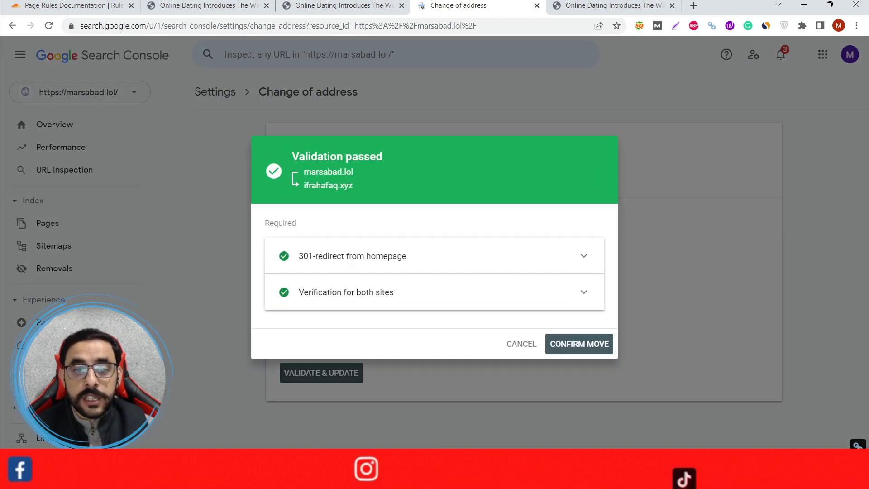
Review the validation result with the old and new domains, and confirm the site move
drag(292, 156, 383, 157)
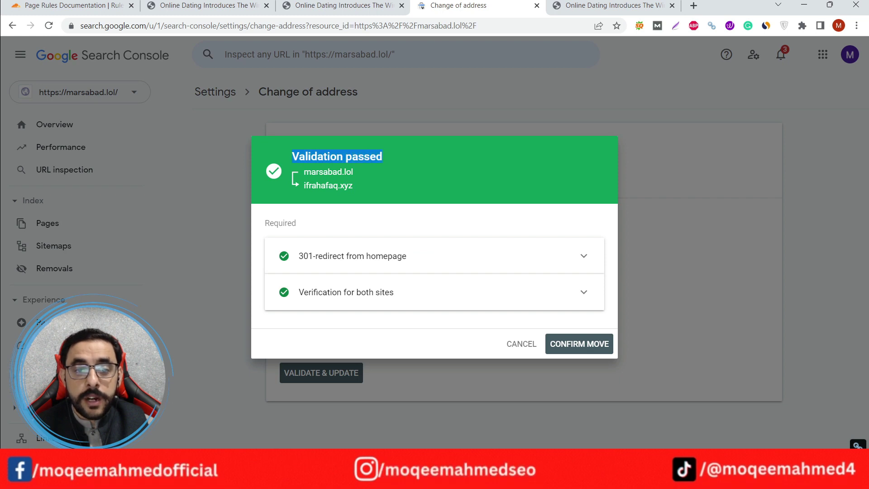
drag(304, 171, 353, 172)
drag(304, 185, 353, 185)
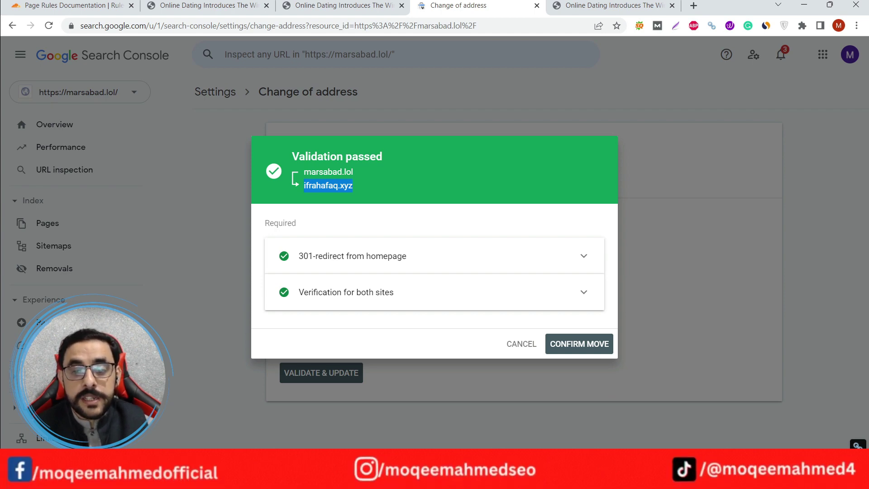
key(Escape)
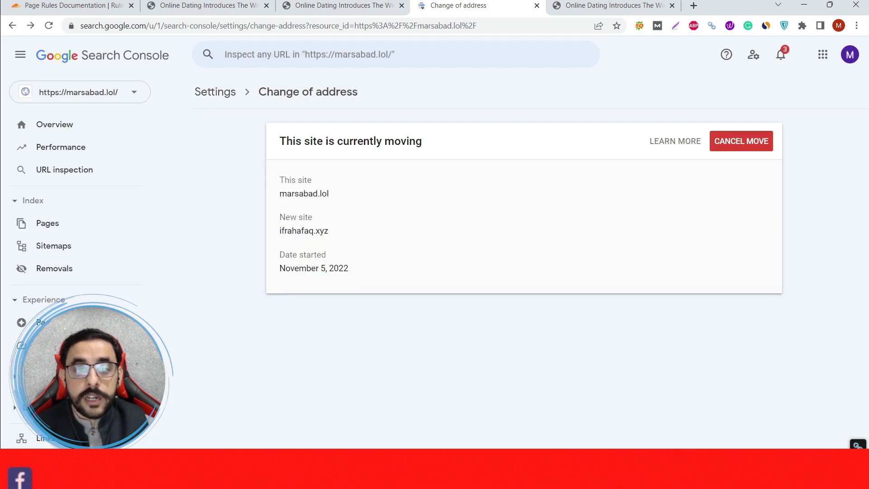
Examine the site move's status, old site, new site and start date
drag(280, 141, 422, 141)
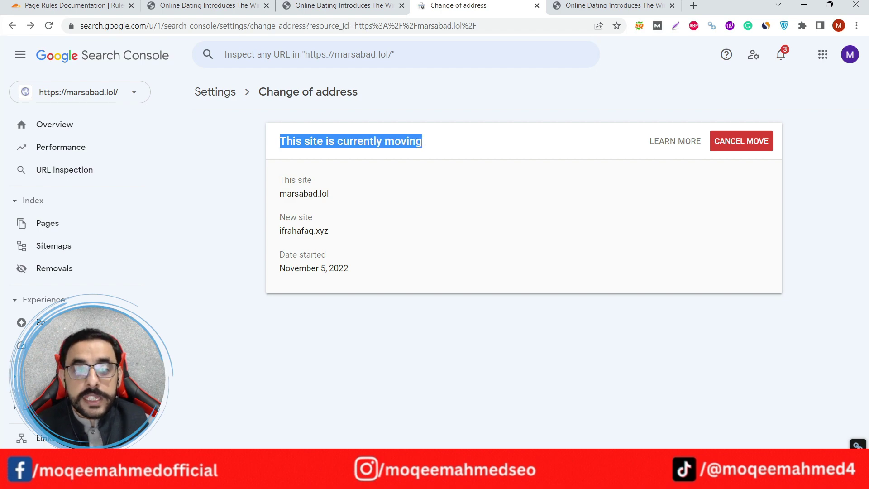
drag(279, 180, 329, 193)
drag(279, 230, 328, 231)
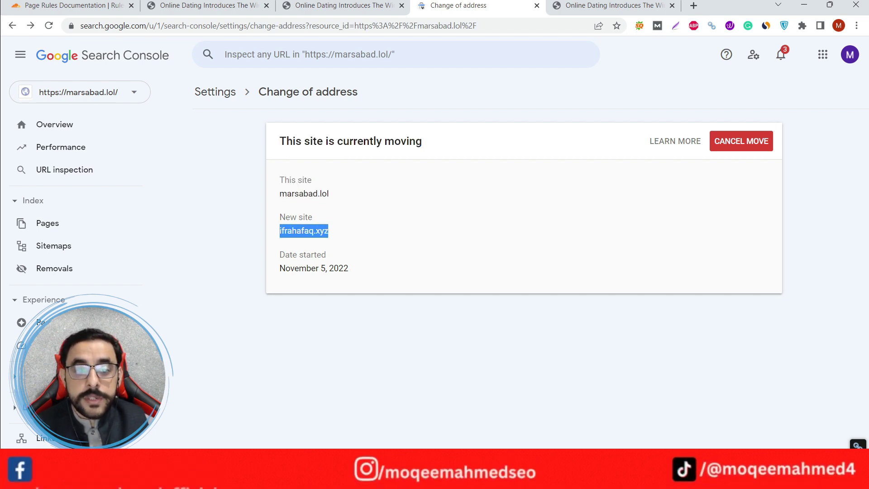
drag(280, 268, 348, 268)
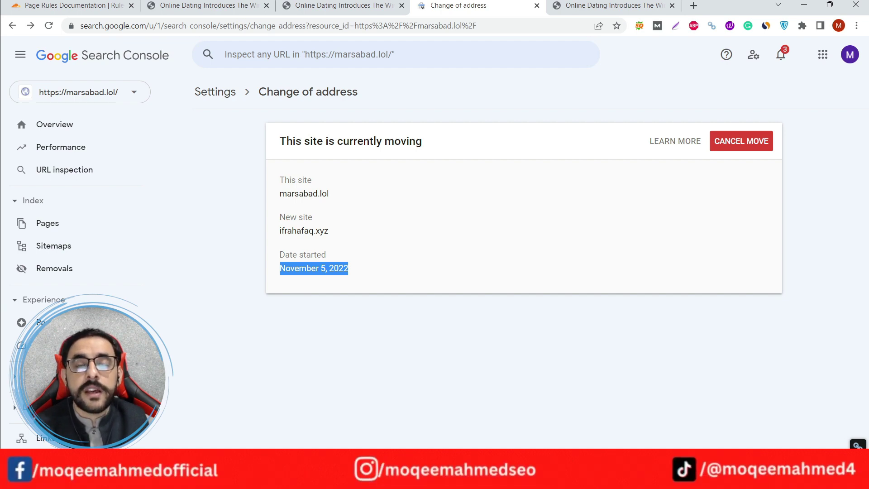
double_click(304, 231)
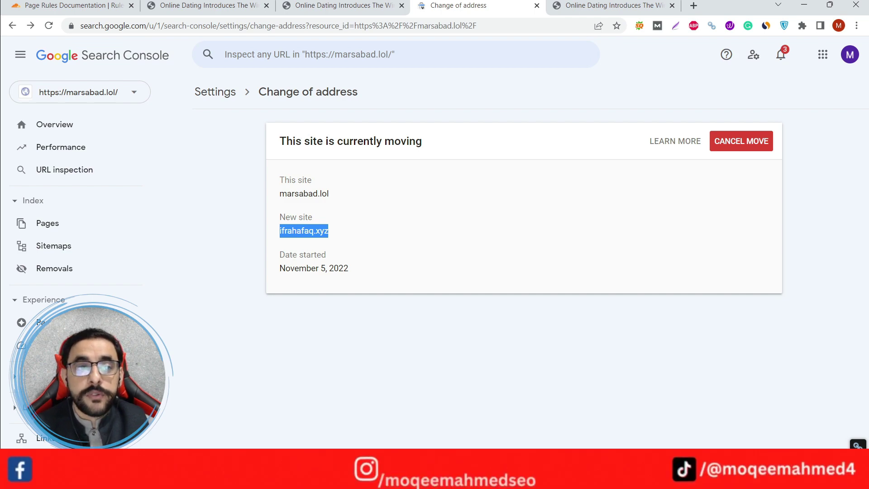
Compare the forwarding page rule in Cloudflare with the site move details in Search Console
key(ctrl+1)
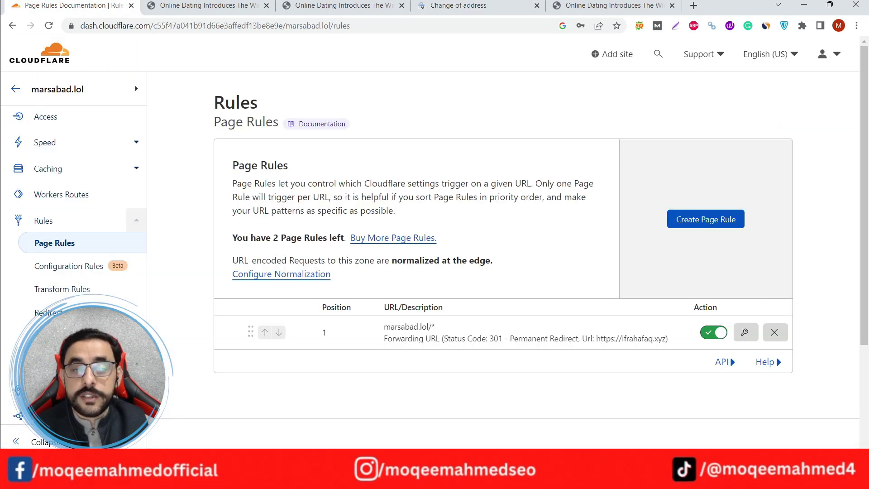
key(ctrl+4)
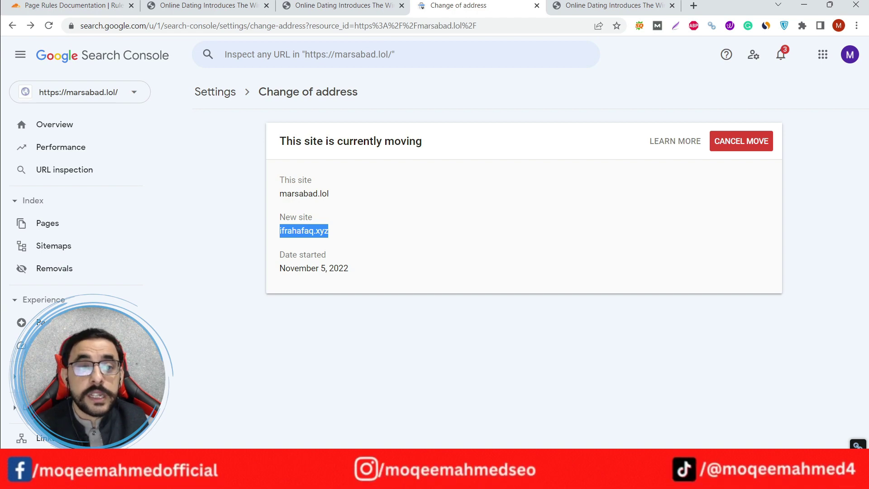
key(ctrl+1)
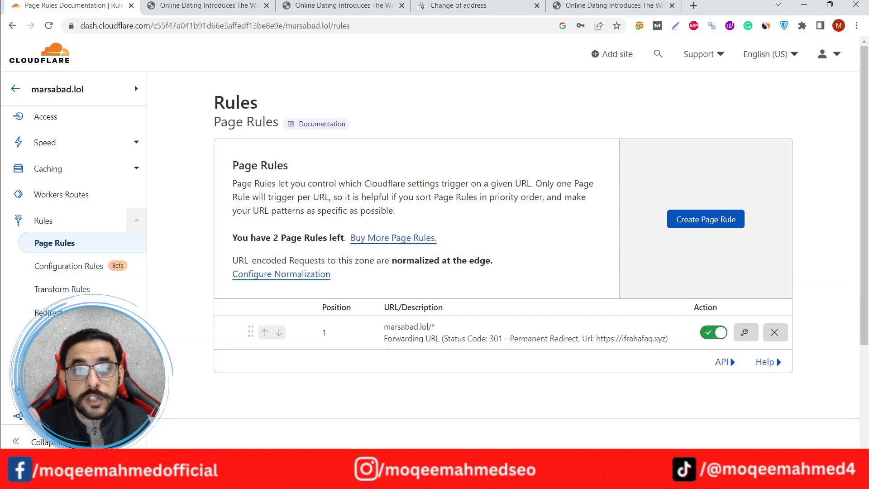